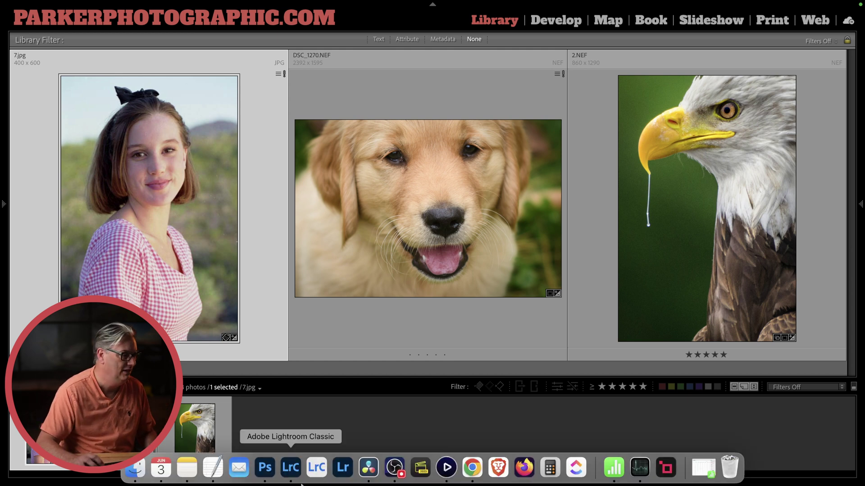
# Switch to Photoshop and resample the portrait 7.jpg to 2400 × 3600 pixels with Automatic resampling
pyautogui.click(264, 468)
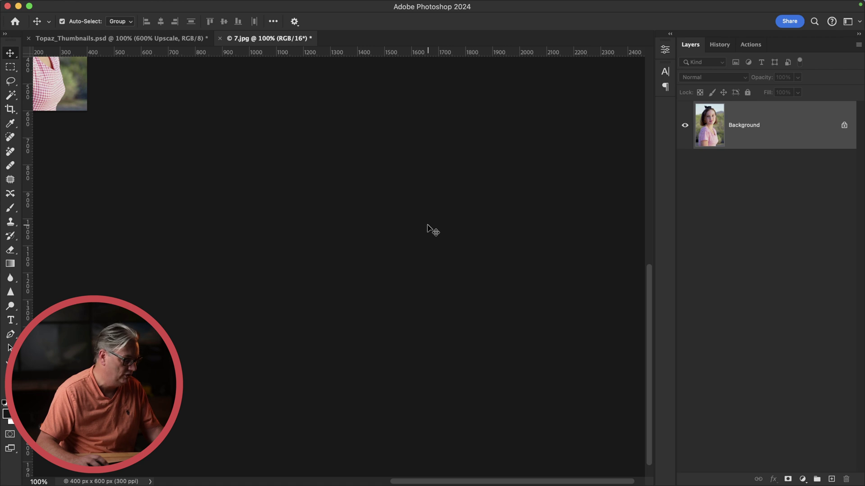
pyautogui.press('super+0')
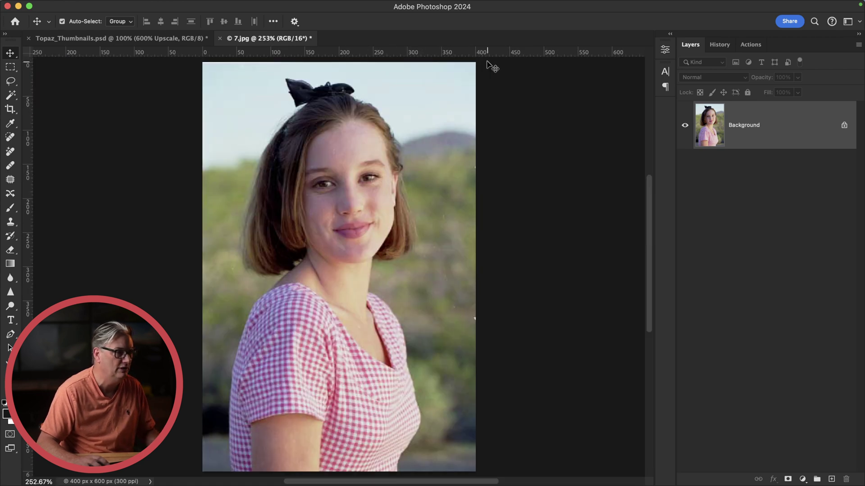
pyautogui.click(154, 6)
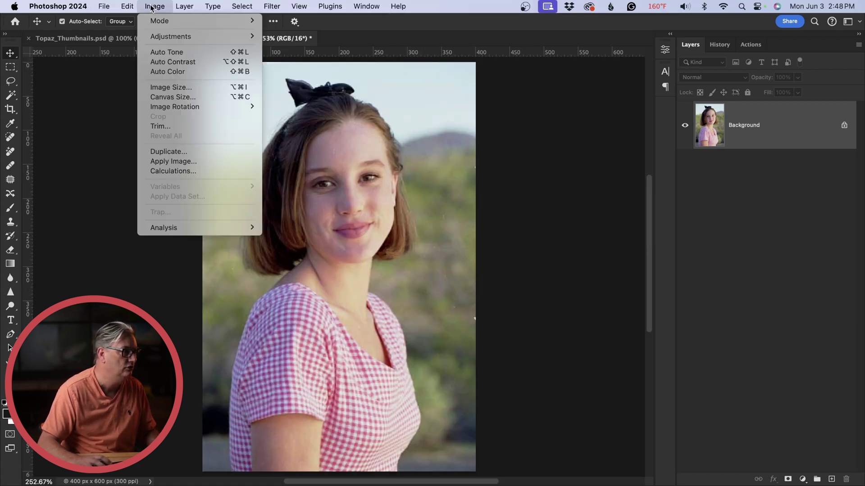
pyautogui.click(179, 90)
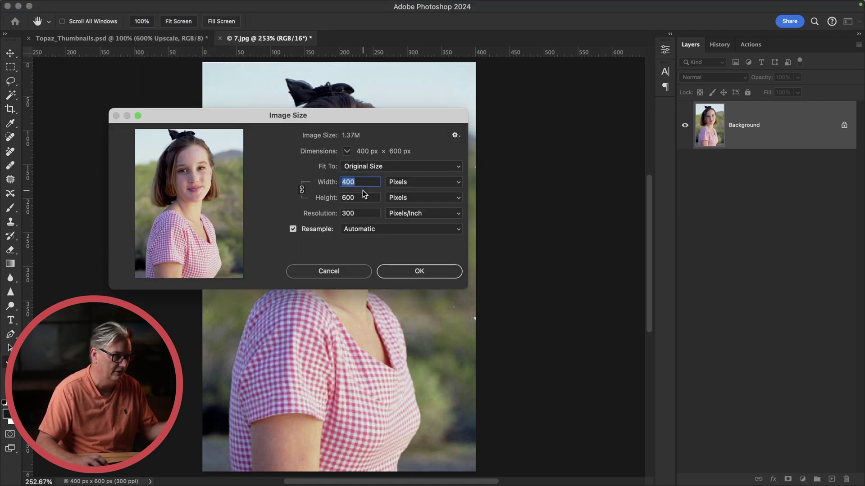
pyautogui.write('2400')
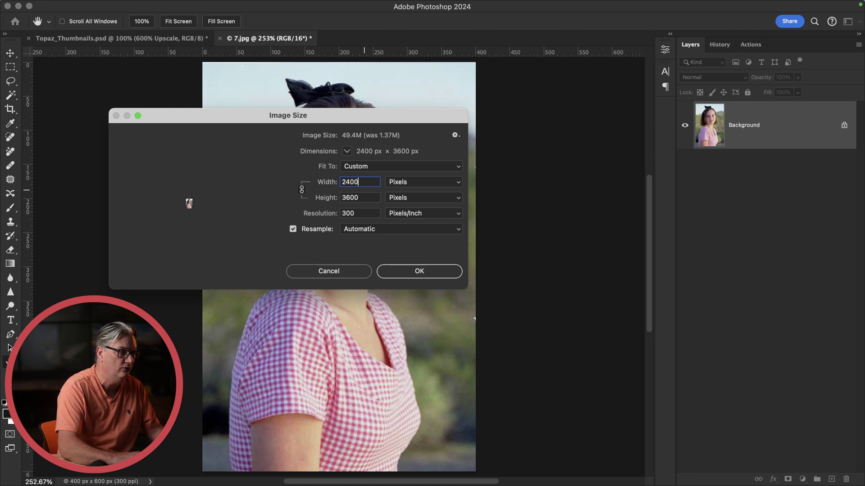
pyautogui.click(411, 272)
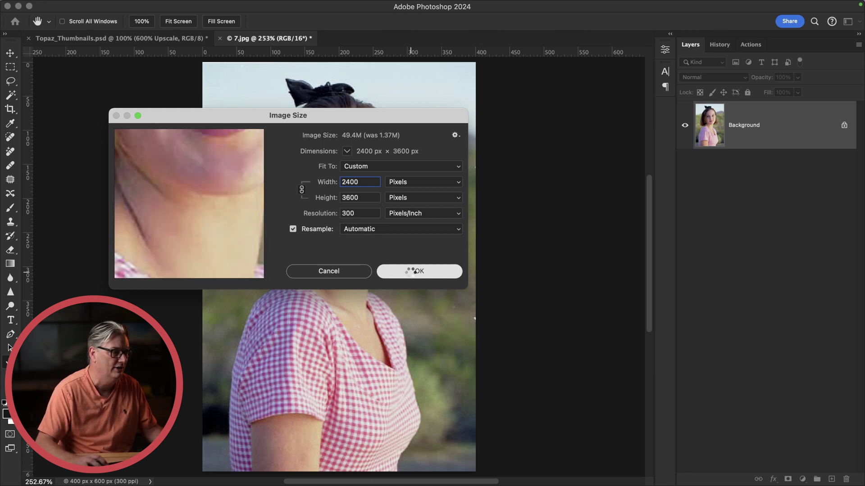
# Examine the enlarged portrait's hair, eyes and facial skin closely for loss of quality
pyautogui.moveTo(621, 166); pyautogui.dragTo(29, 14)
pyautogui.scroll(-15, 170, 112)
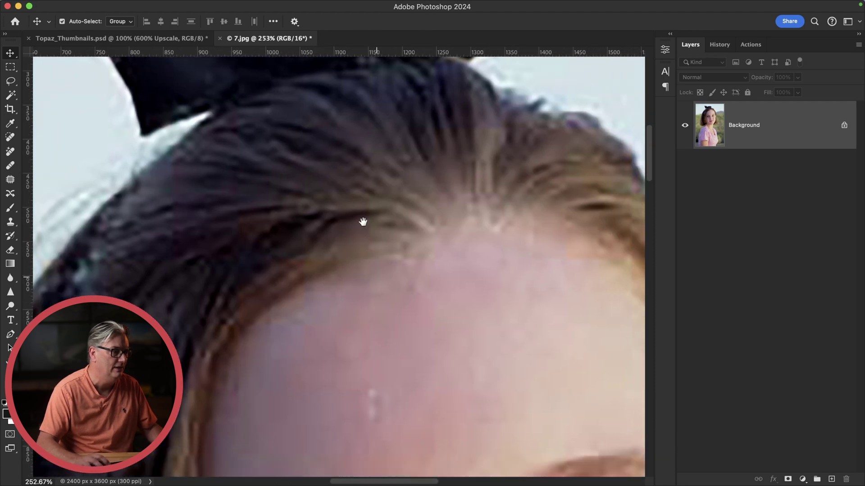
pyautogui.hscroll(5, 361, 222)
pyautogui.scroll(-3, 393, 160)
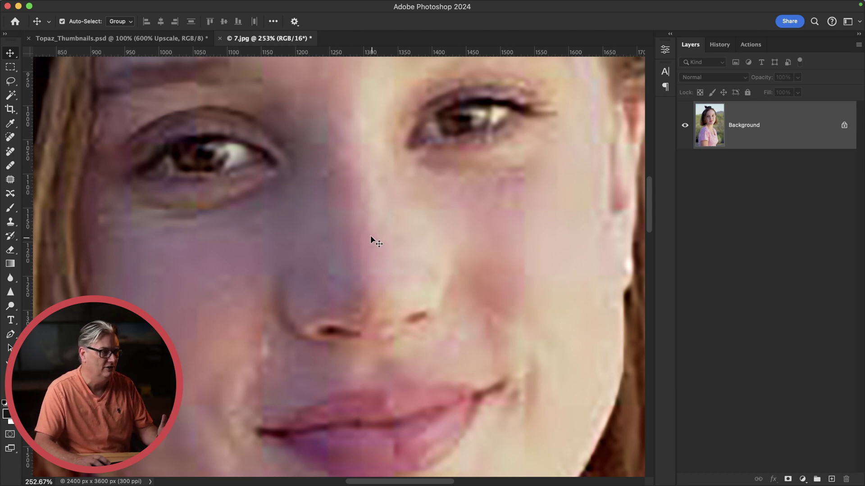
pyautogui.moveTo(341, 187); pyautogui.dragTo(337, 244)
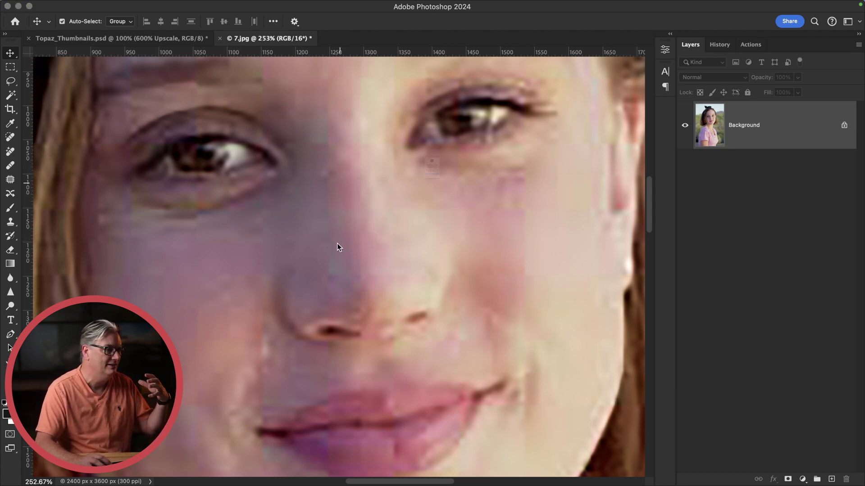
pyautogui.click(419, 244)
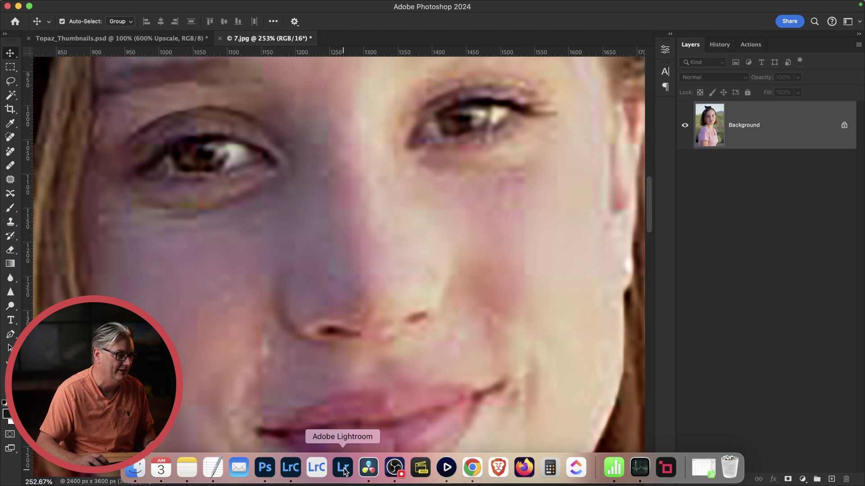
# Switch to Lightroom Classic, open the puppy photo's crop for inspection and revert the photo to its Import history state
pyautogui.click(291, 467)
pyautogui.click(439, 213)
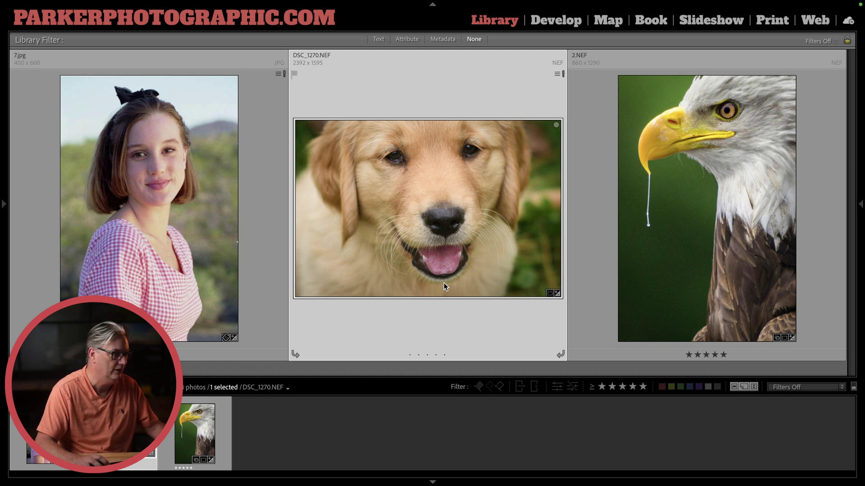
pyautogui.press('d')
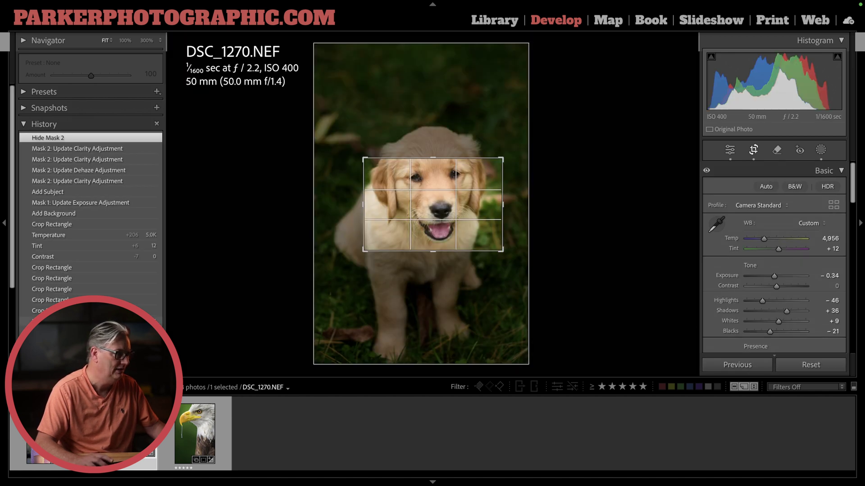
pyautogui.click(135, 303)
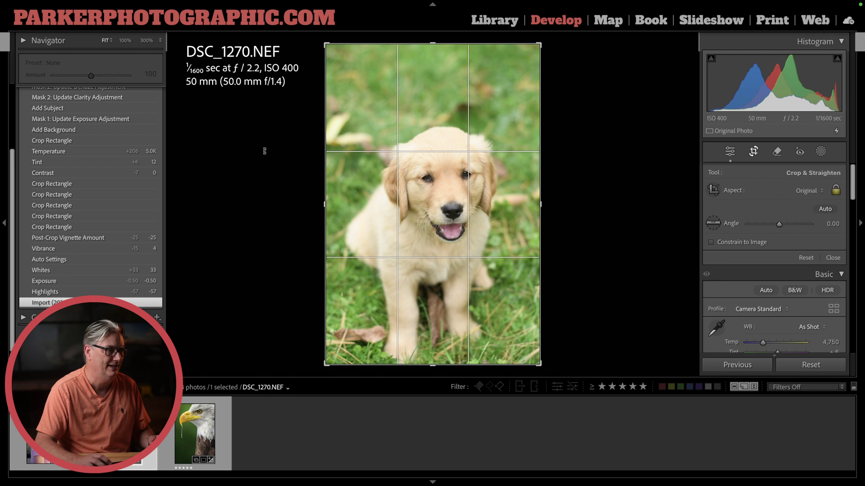
# Restore the puppy photo's Hide Mask 2 history state, close its crop and return to the Library comparison of the photos
pyautogui.scroll(4, 80, 246)
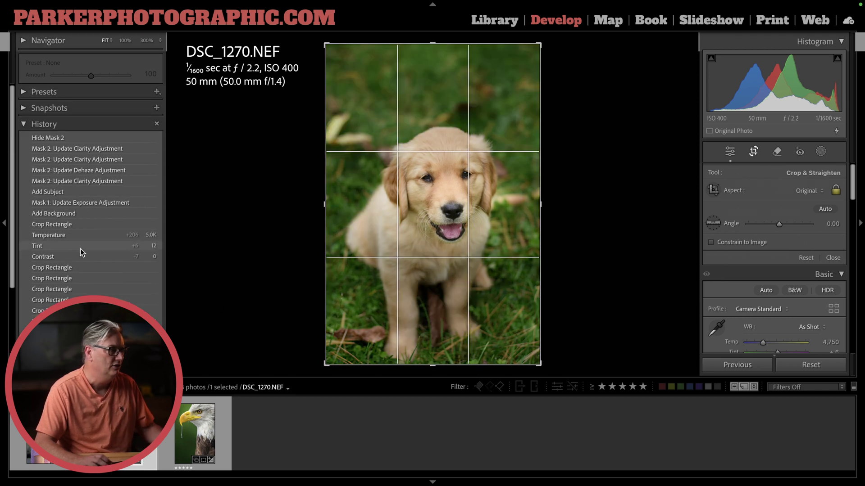
pyautogui.click(91, 140)
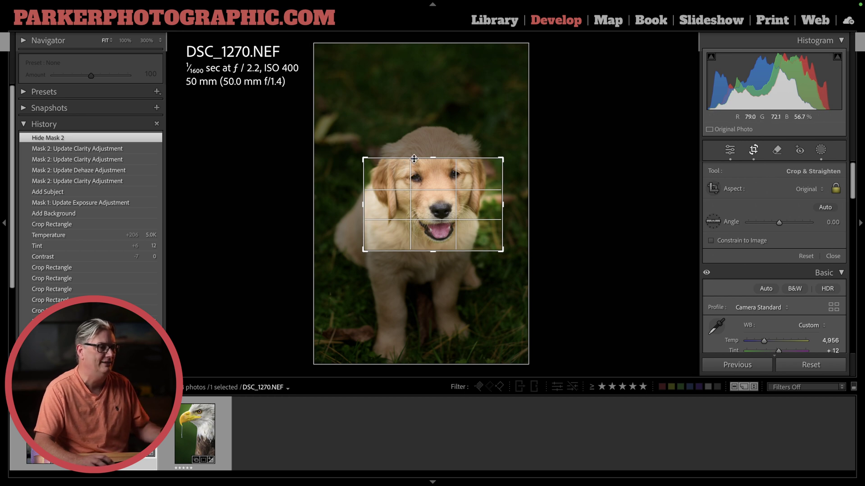
pyautogui.press('Return')
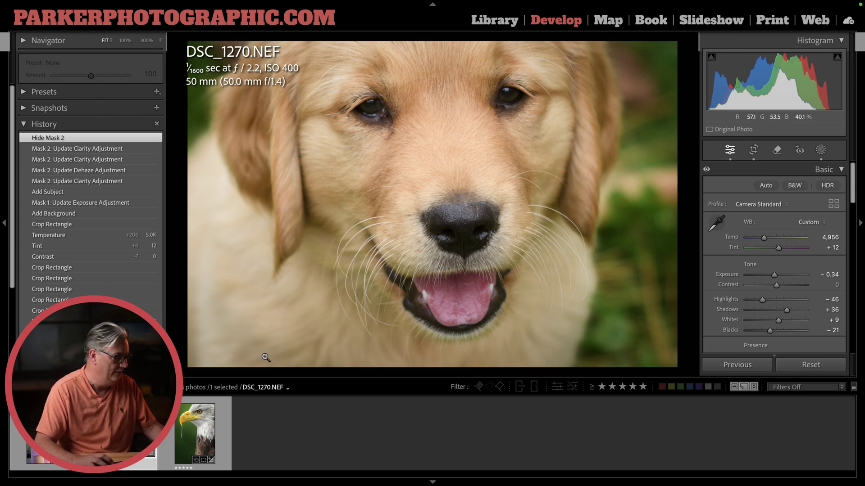
pyautogui.press('n')
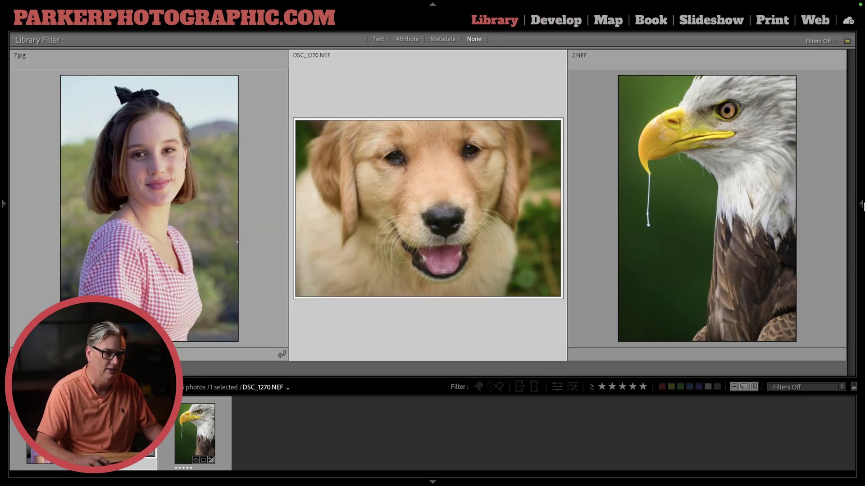
# Check the puppy photo's metadata dimensions and calculate the cropped pixel count as 2392*1595 in Spotlight
pyautogui.click(861, 205)
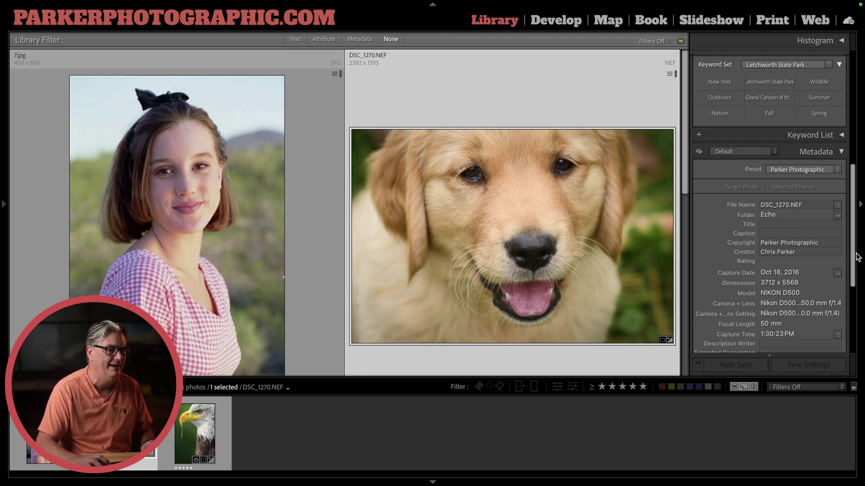
pyautogui.click(860, 207)
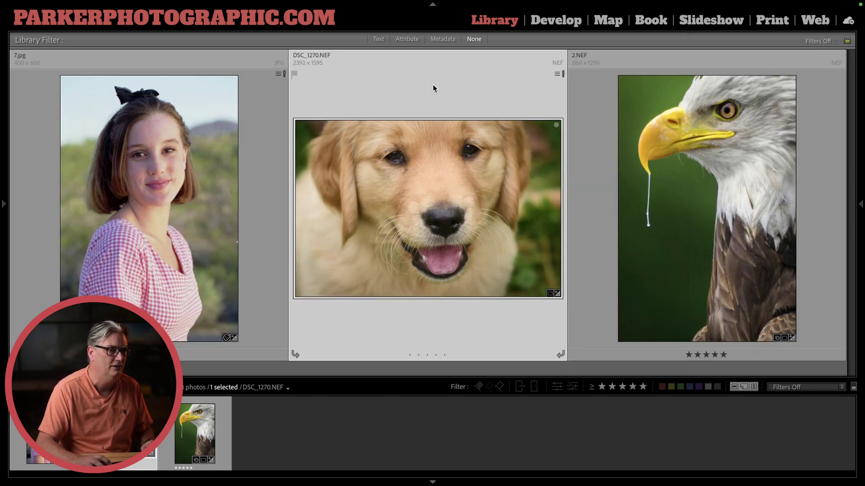
pyautogui.press('super+space')
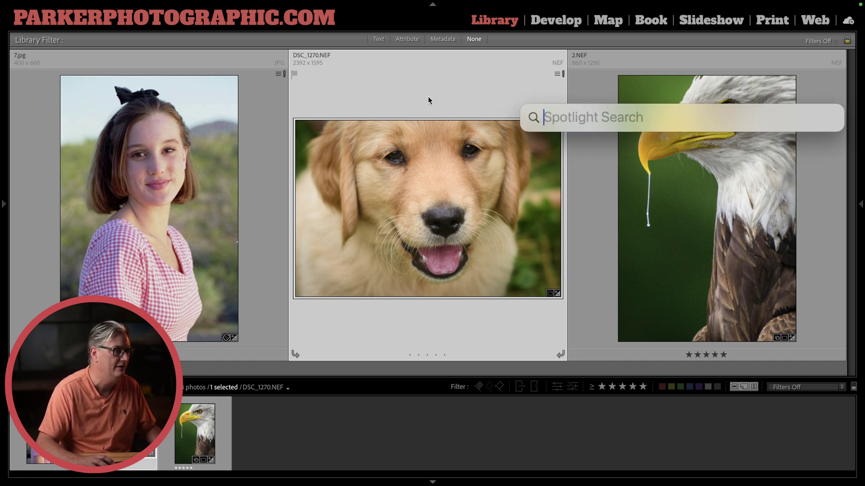
pyautogui.write('239')
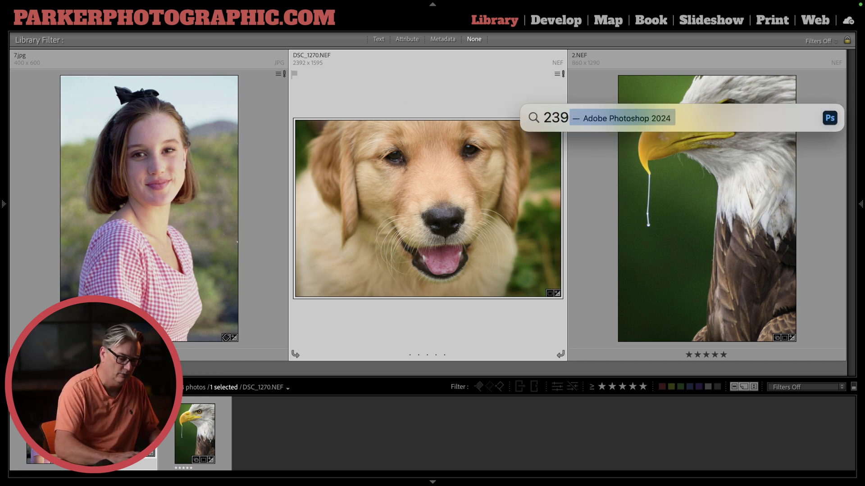
pyautogui.write('2*1595')
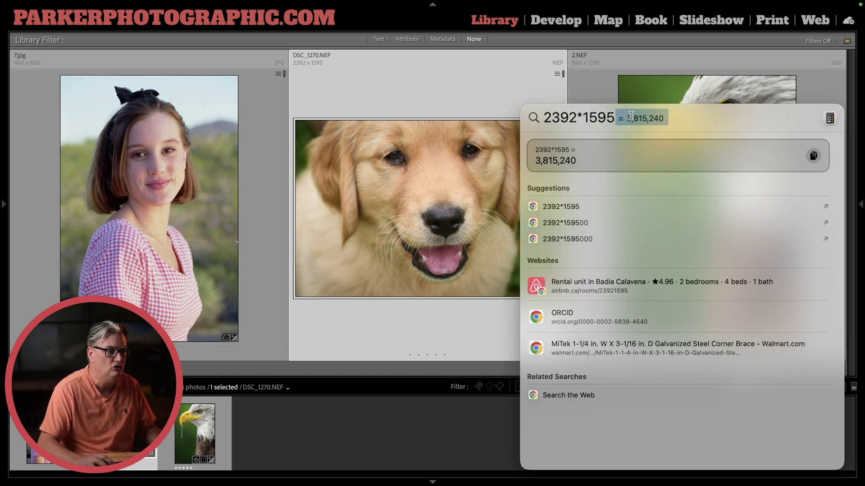
pyautogui.click(526, 93)
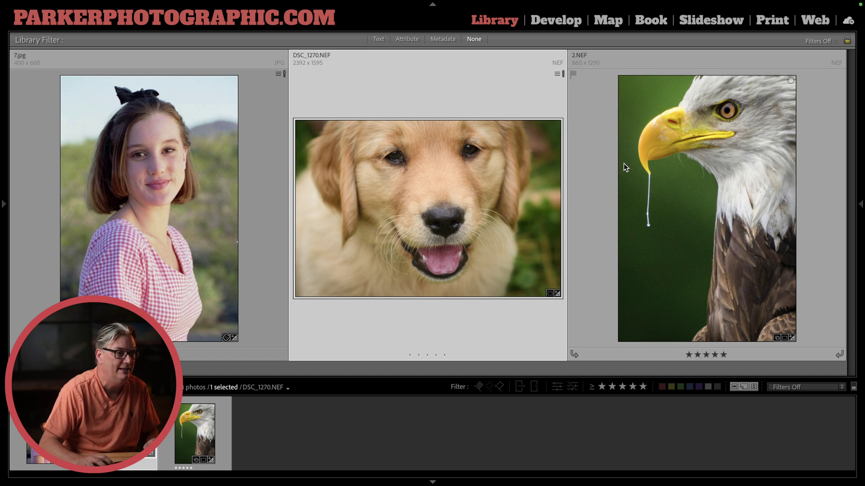
# Open the crop of the eagle photo 2.NEF and revert the photo to its Import history state
pyautogui.click(623, 163)
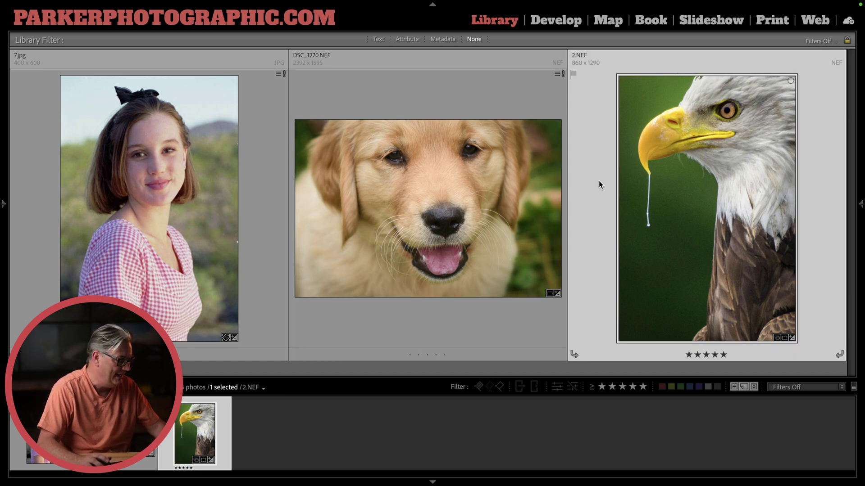
pyautogui.press('r')
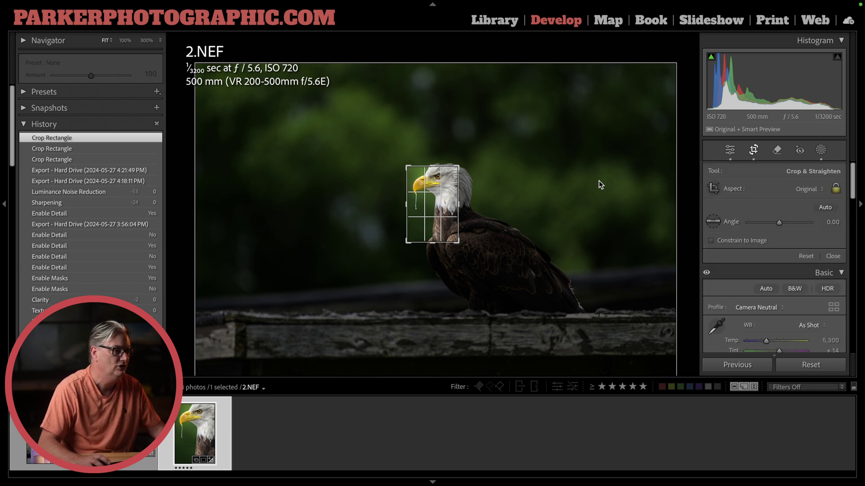
pyautogui.scroll(-10, 118, 279)
pyautogui.click(126, 302)
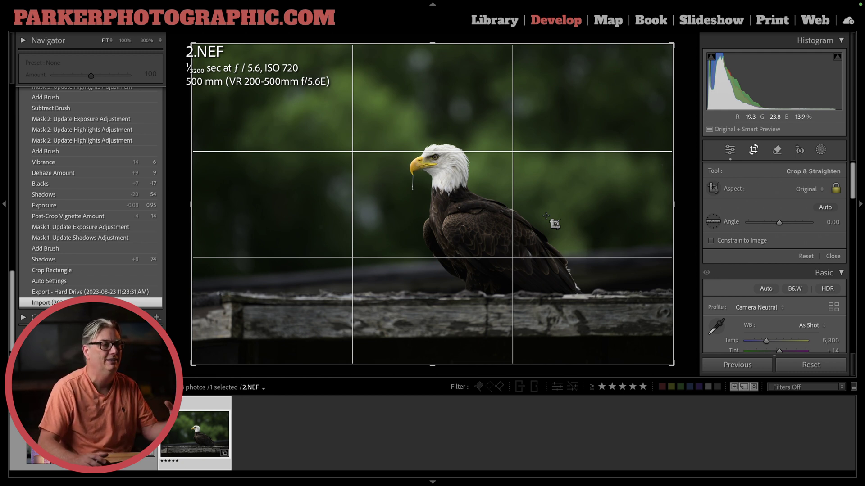
# Restore the eagle photo's most recent Crop Rectangle history state and close the crop
pyautogui.scroll(15, 117, 238)
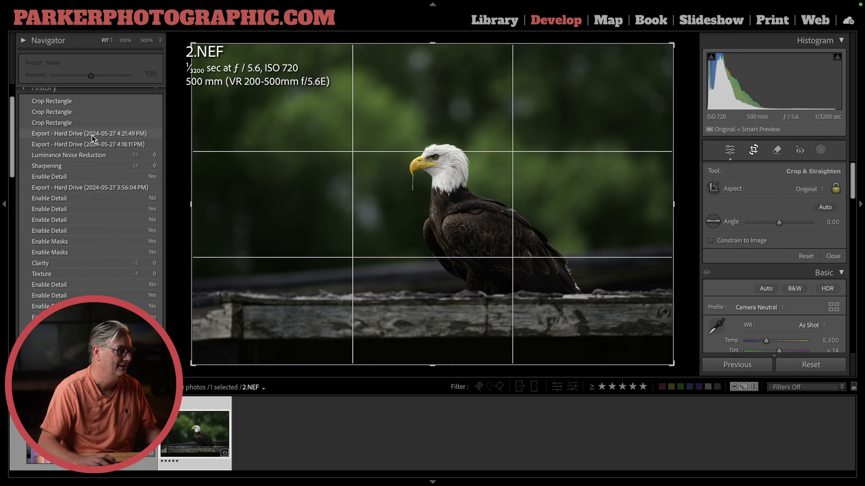
pyautogui.click(92, 101)
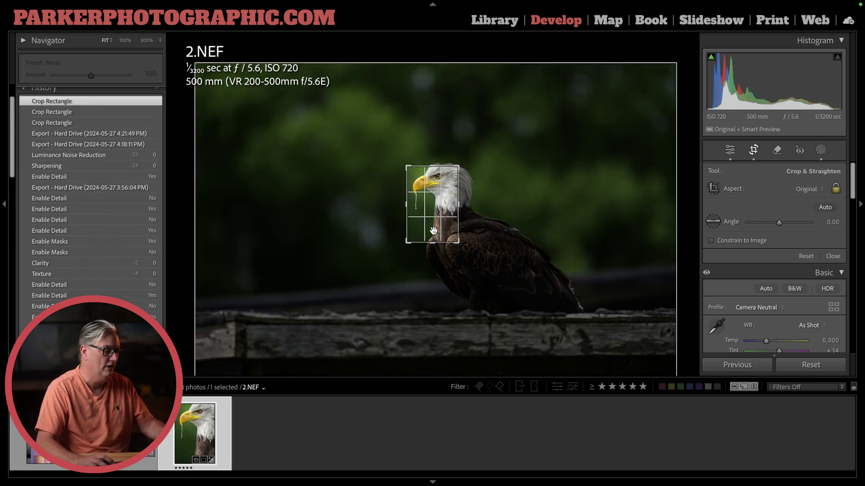
pyautogui.press('Return')
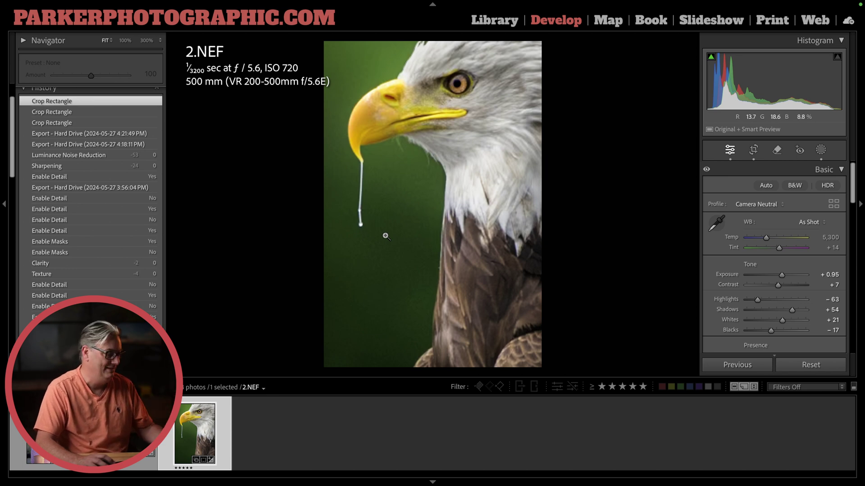
# Compare the cropped eagle photo with its earlier uncropped states by repeatedly undoing and redoing, ending on the Import state
pyautogui.hotkey('ctrl', 'z')
pyautogui.hotkey('ctrl', 'z')
pyautogui.hotkey('ctrl', 'z')
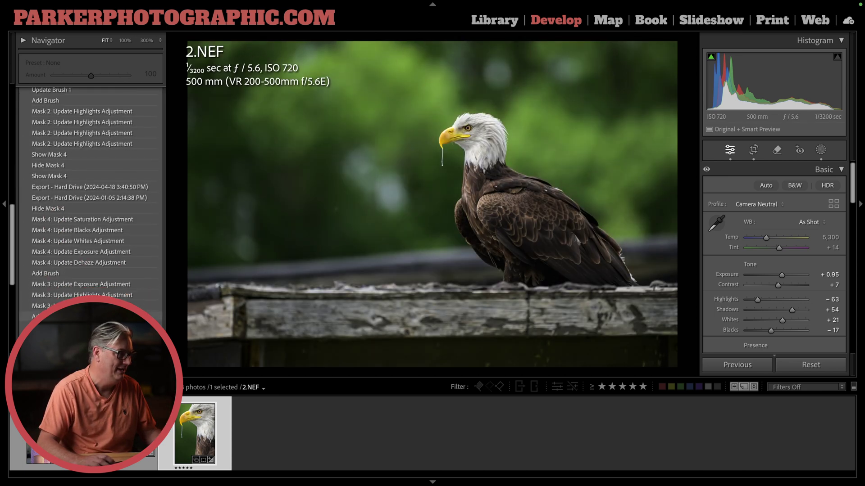
pyautogui.hotkey('ctrl', 'shift', 'z')
pyautogui.hotkey('ctrl', 'z')
pyautogui.hotkey('ctrl', 'shift', 'z')
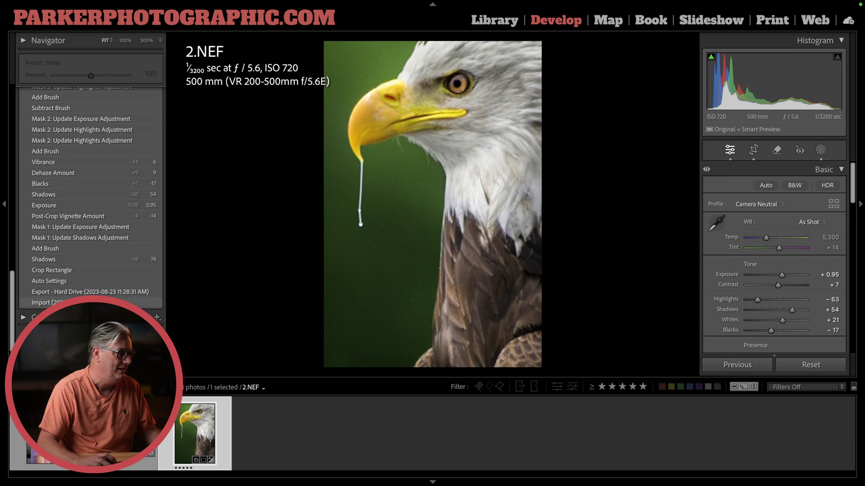
pyautogui.hotkey('ctrl', 'z')
pyautogui.hotkey('ctrl', 'z')
pyautogui.hotkey('ctrl', 'z')
pyautogui.hotkey('ctrl', 'z')
pyautogui.hotkey('ctrl', 'z')
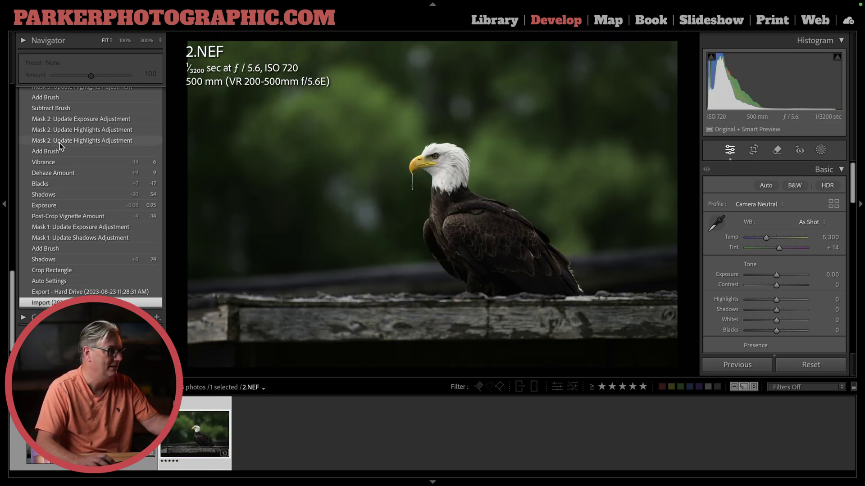
# Restore the eagle photo's most recent Crop Rectangle history state and select all three photos
pyautogui.scroll(10, 104, 182)
pyautogui.click(104, 185)
pyautogui.scroll(15, 104, 185)
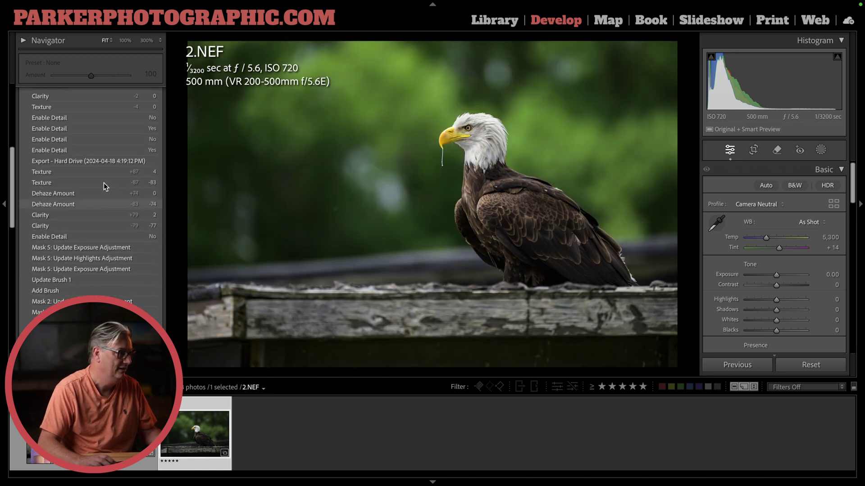
pyautogui.scroll(5, 103, 186)
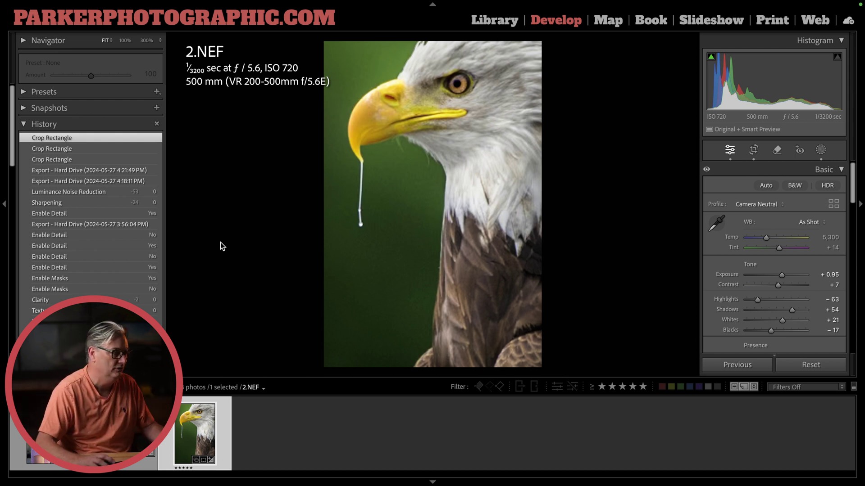
pyautogui.hotkey('ctrl', 'a')
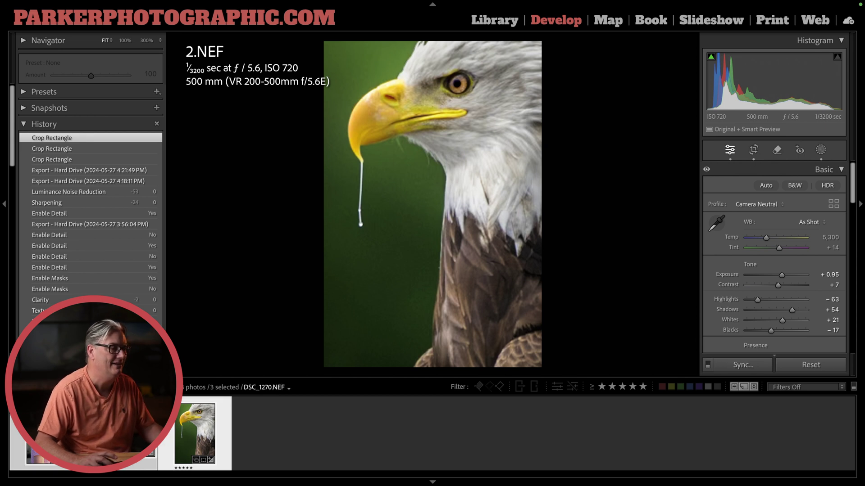
# Send the three selected photos to Topaz Gigapixel AI as 16-bit ProPhoto RGB TIFF copies with Lightroom adjustments at resolution 300
pyautogui.rightClick(116, 433)
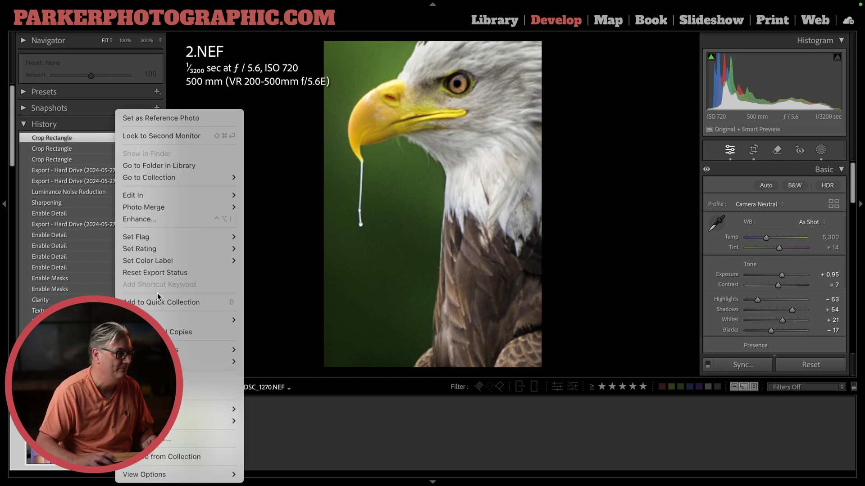
pyautogui.moveTo(189, 196)
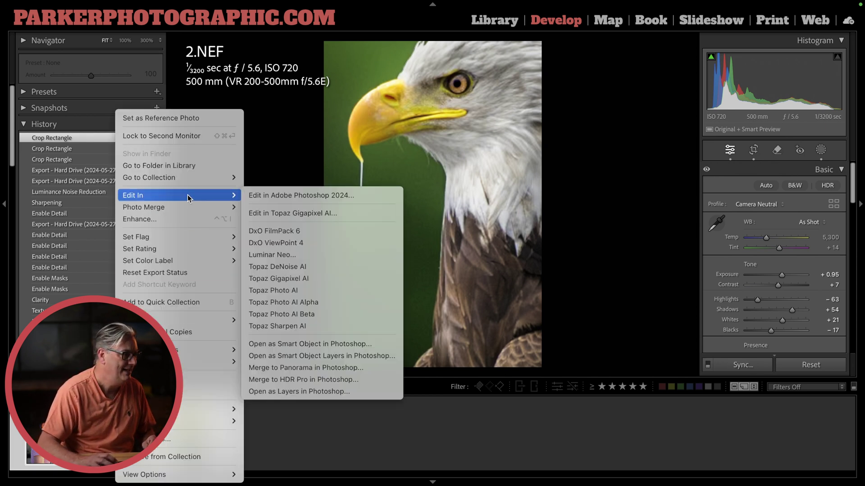
pyautogui.click(312, 279)
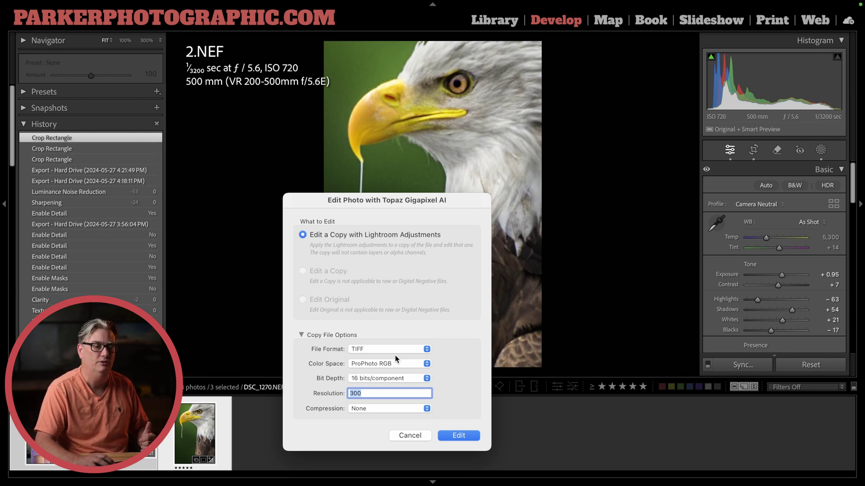
pyautogui.click(459, 436)
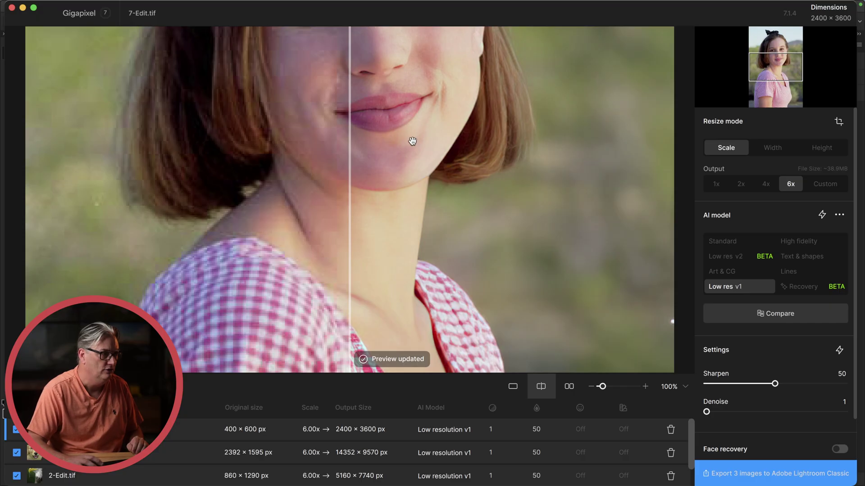
# Compare the original and upscaled face in 7-Edit.tif at 200%, and set Sharpen to 21 for all three images
pyautogui.moveTo(412, 139); pyautogui.dragTo(381, 232)
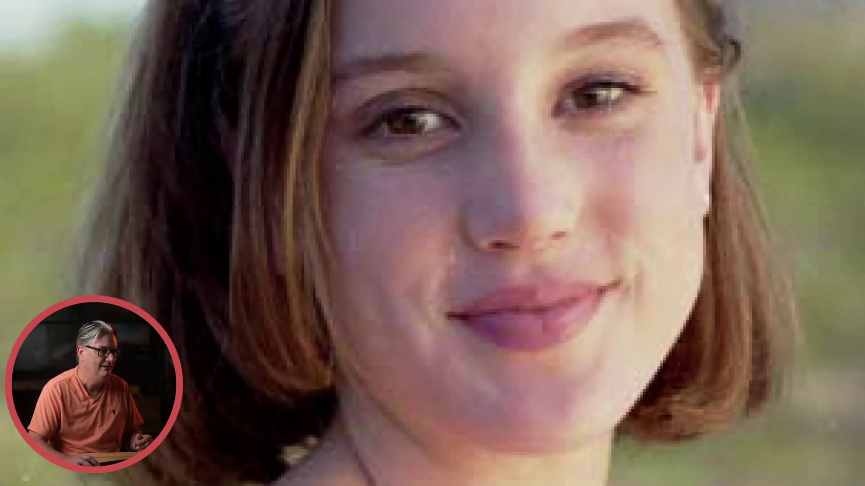
pyautogui.moveTo(721, 234); pyautogui.dragTo(863, 270)
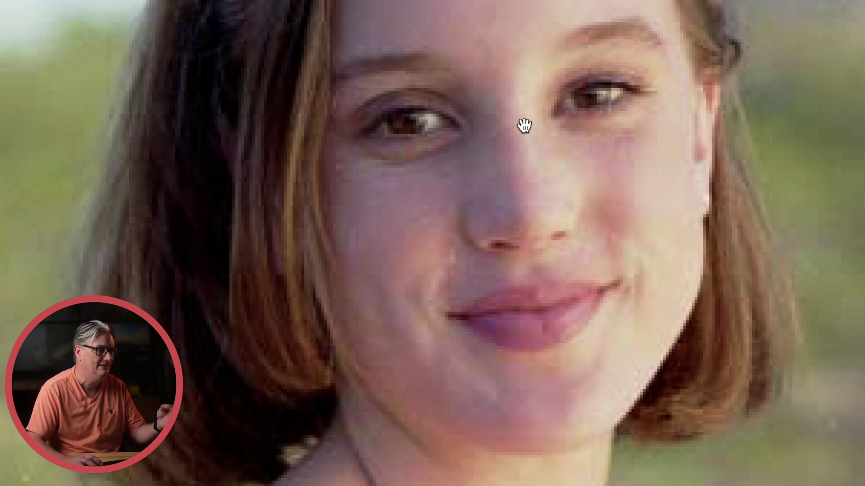
pyautogui.moveTo(784, 176); pyautogui.dragTo(185, 195)
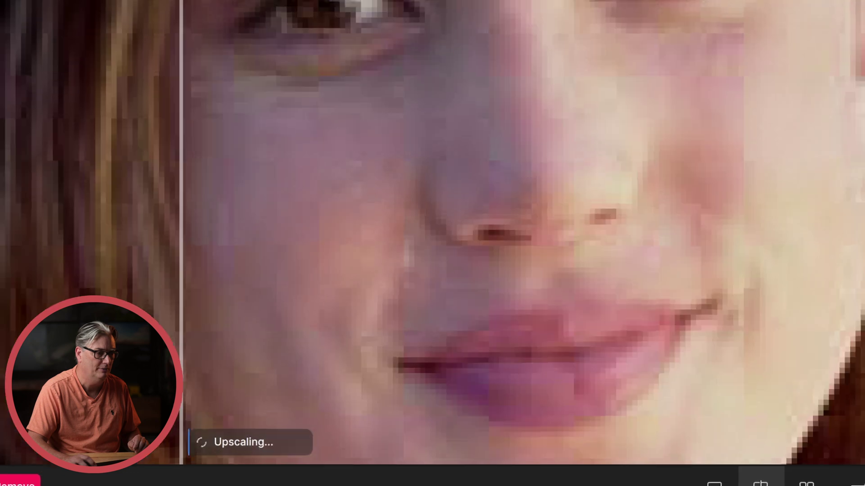
pyautogui.scroll(3, 466, 335)
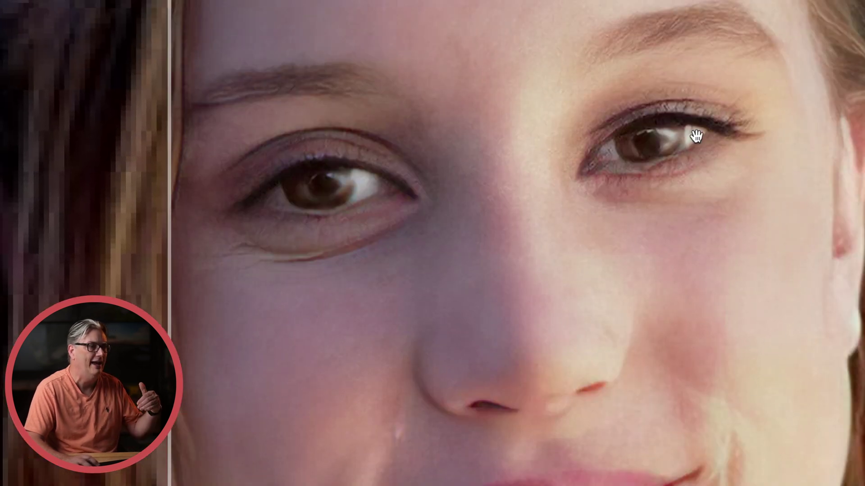
pyautogui.moveTo(170, 338)
pyautogui.mouseDown()
pyautogui.moveTo(860, 353)
pyautogui.moveTo(177, 339)
pyautogui.mouseUp()
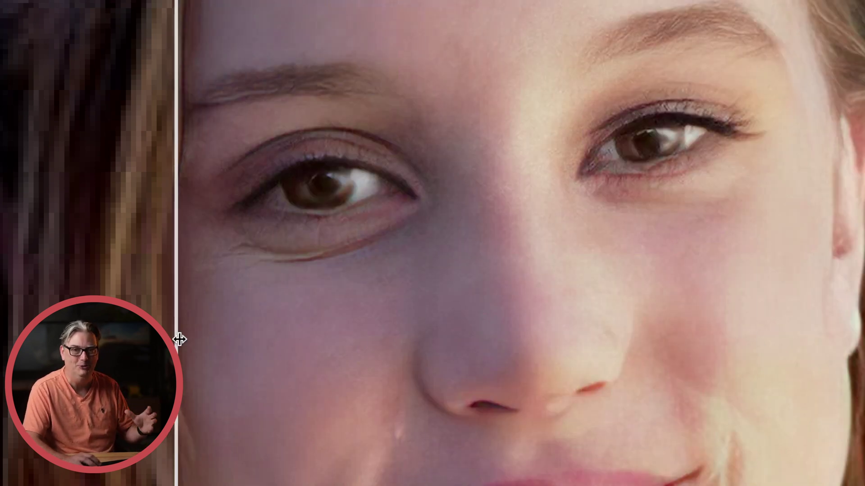
pyautogui.moveTo(179, 339); pyautogui.dragTo(98, 293)
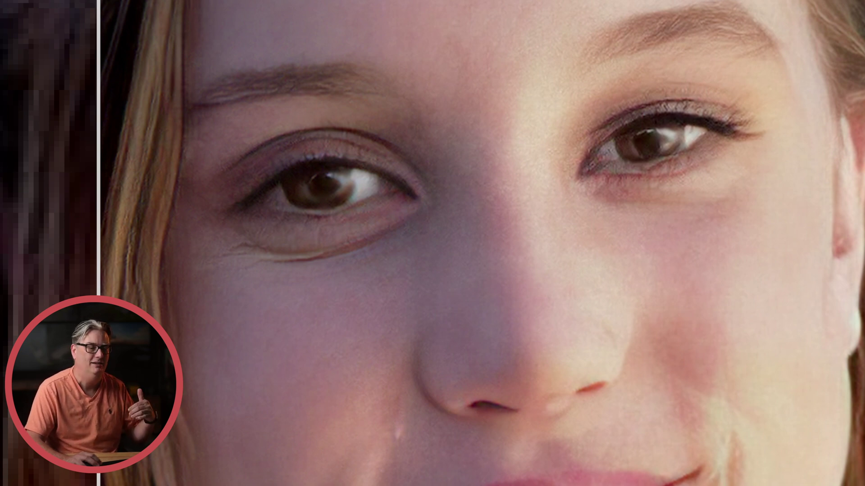
pyautogui.moveTo(99, 355); pyautogui.dragTo(163, 355)
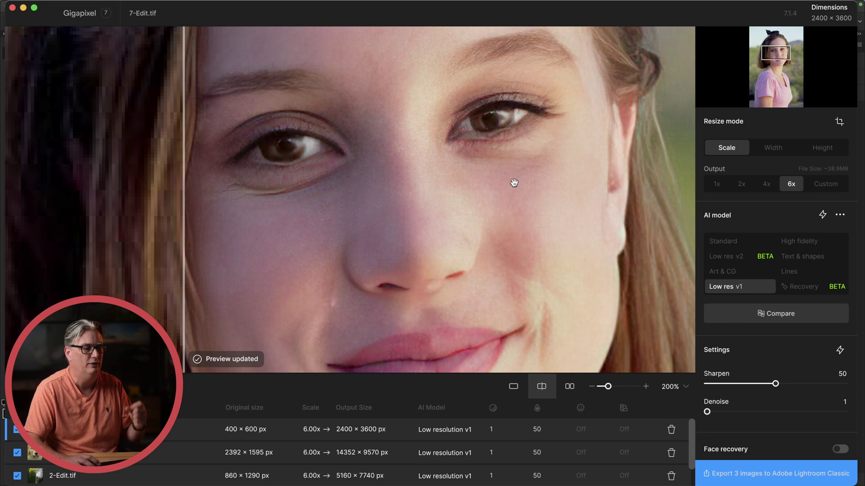
pyautogui.click(734, 383)
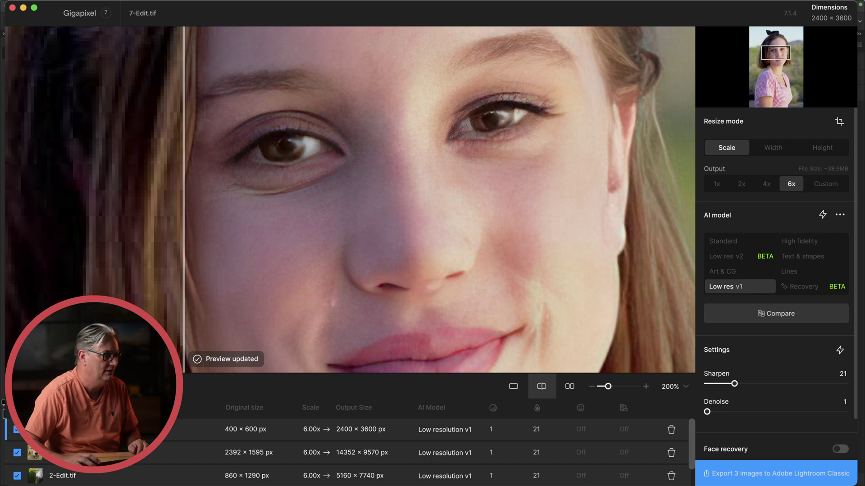
# Select only the puppy photo DSC_1270-Edit.tif and set its Sharpen value to 50
pyautogui.click(90, 452)
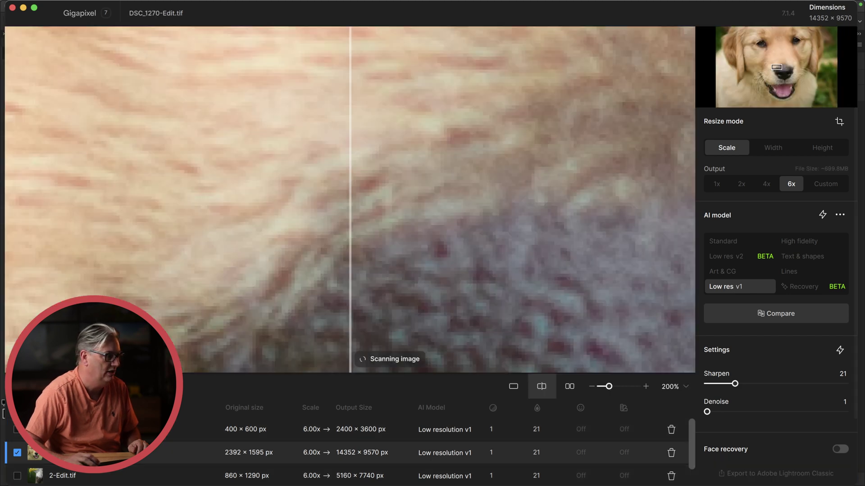
pyautogui.click(591, 387)
pyautogui.click(590, 386)
pyautogui.click(591, 387)
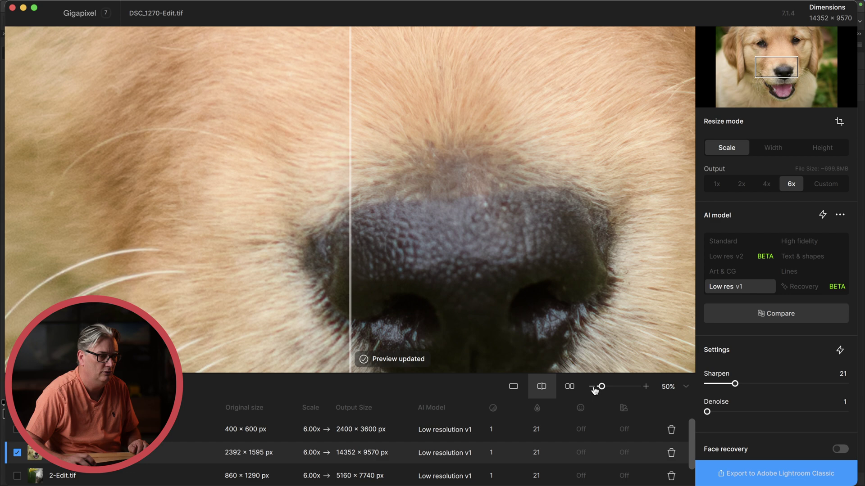
pyautogui.click(591, 387)
pyautogui.moveTo(377, 115); pyautogui.dragTo(392, 357)
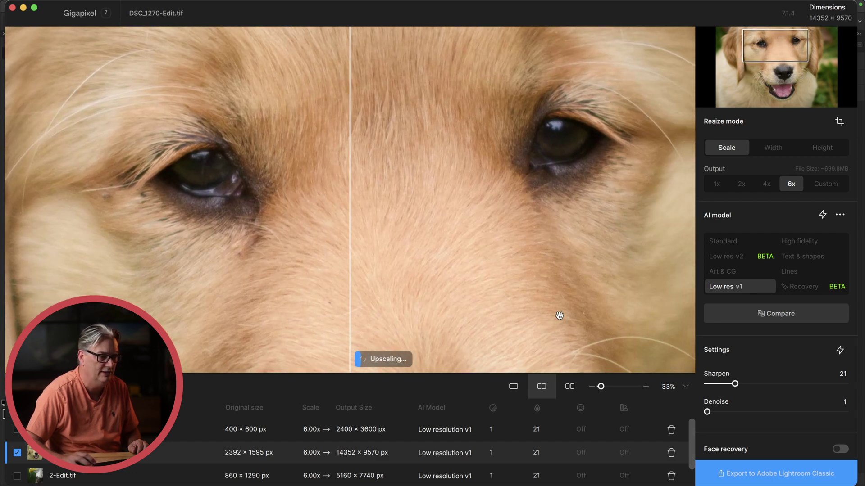
pyautogui.click(786, 383)
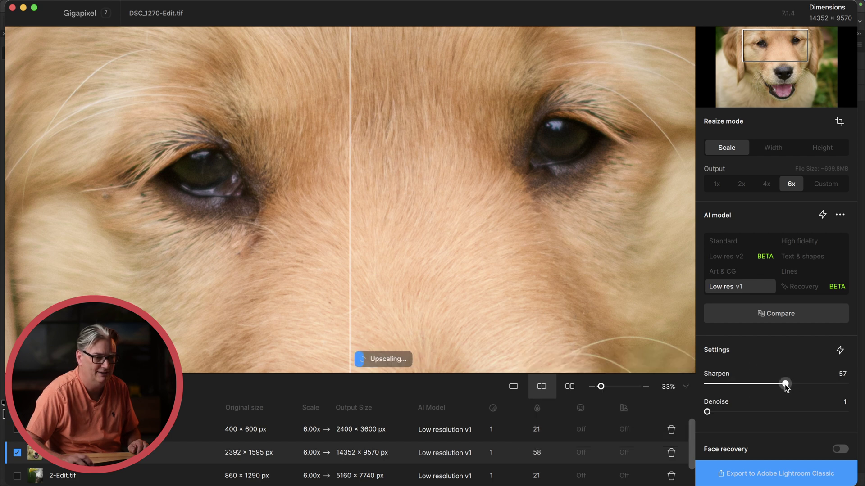
pyautogui.moveTo(785, 385); pyautogui.dragTo(778, 386)
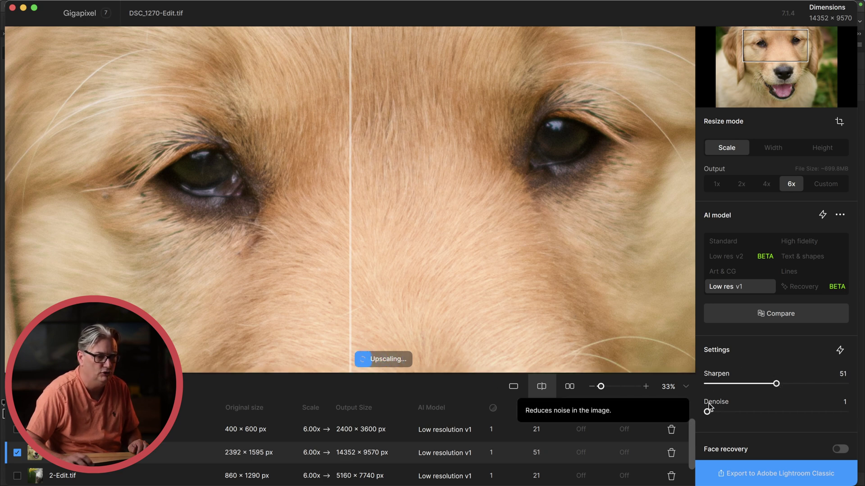
pyautogui.moveTo(776, 385); pyautogui.dragTo(775, 386)
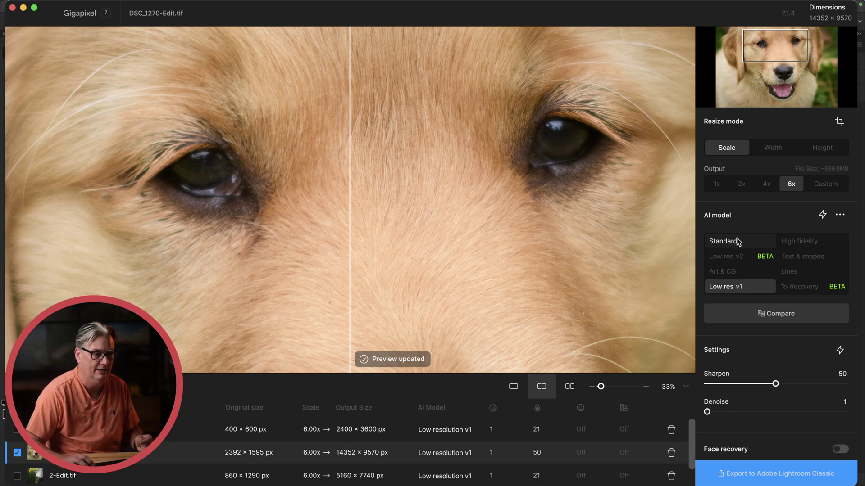
# Examine the upscaled fur and eye detail of the puppy, enlarging one eye to 67%
pyautogui.moveTo(339, 266); pyautogui.dragTo(398, 274)
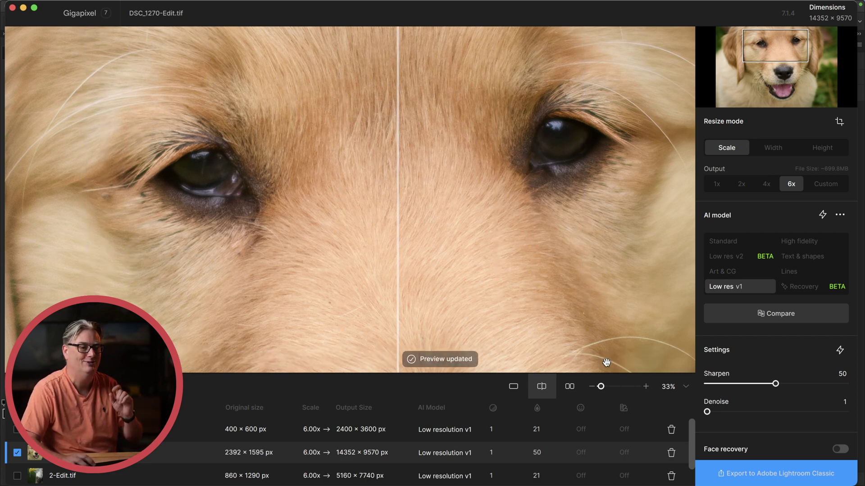
pyautogui.click(645, 386)
pyautogui.click(646, 387)
pyautogui.moveTo(208, 155); pyautogui.dragTo(585, 215)
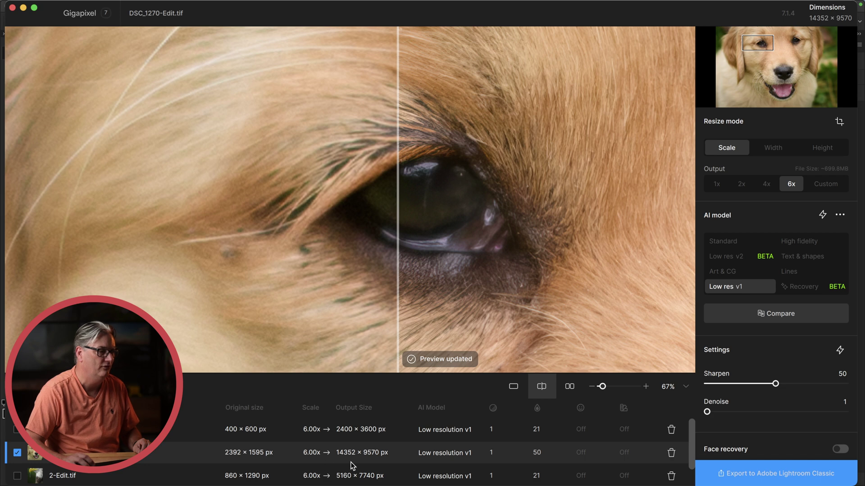
# Calculate the puppy photo's output pixel count as 14352*9570 with Spotlight search, and dismiss the search
pyautogui.press('super+space')
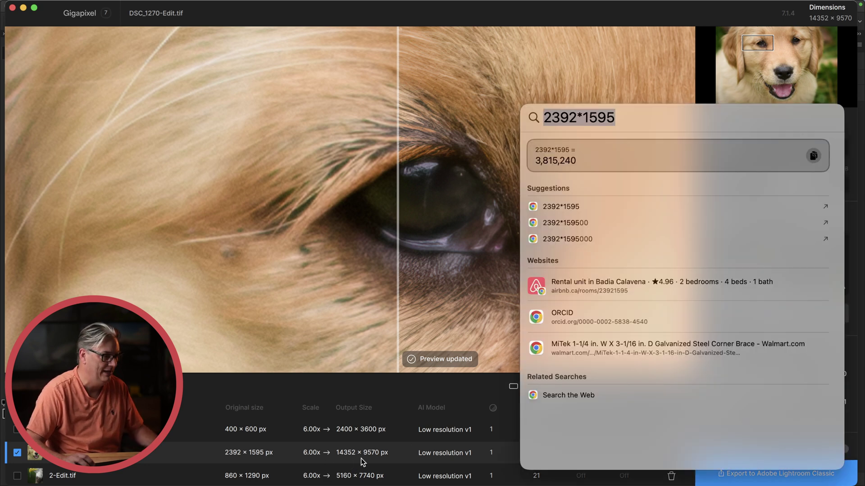
pyautogui.write('14352*')
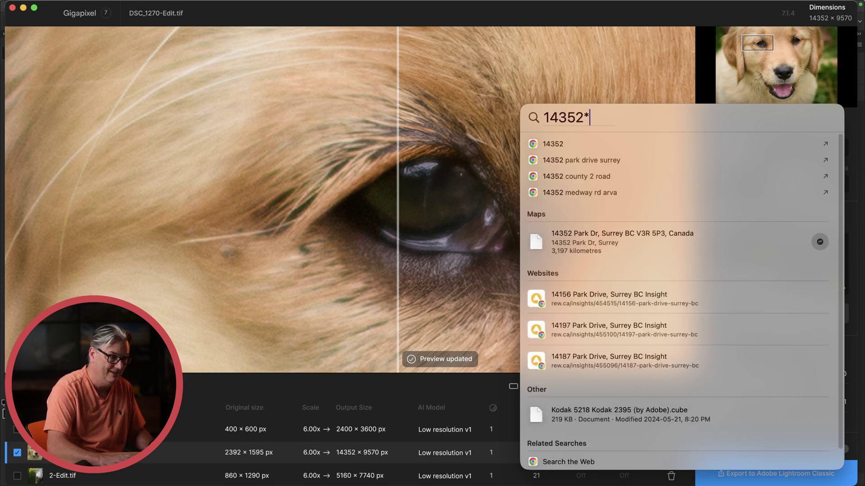
pyautogui.write('95')
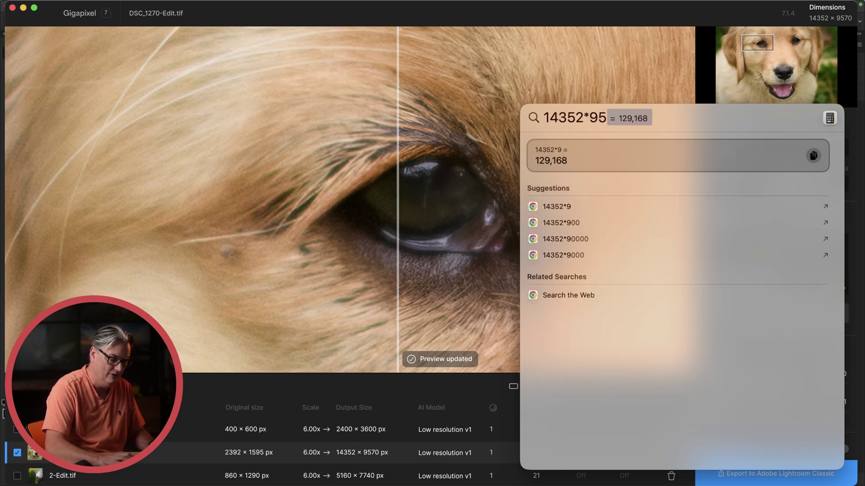
pyautogui.write('70')
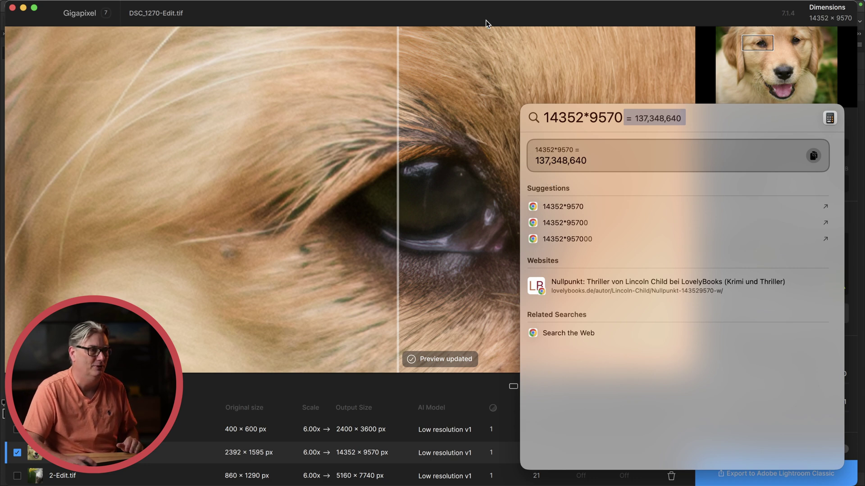
pyautogui.press('Escape')
# Sweep the split-view divider both ways across the puppy's eye to compare the original and upscaled detail
pyautogui.moveTo(399, 208); pyautogui.dragTo(613, 245)
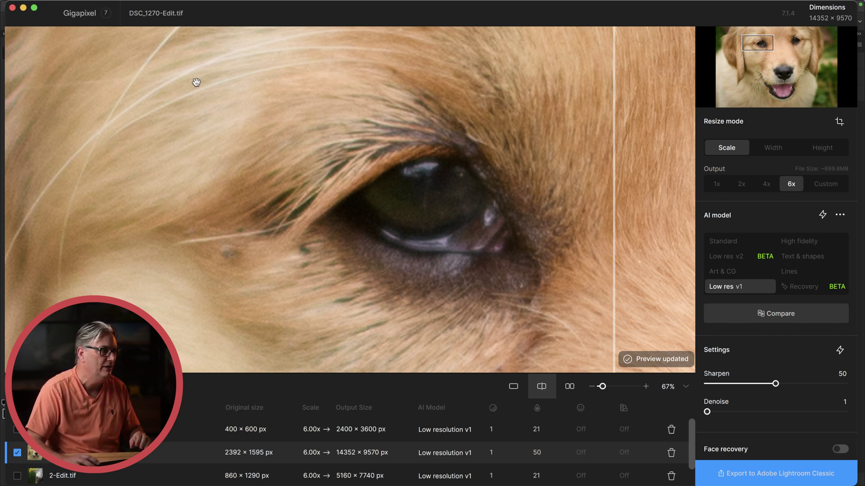
pyautogui.moveTo(614, 187); pyautogui.dragTo(180, 207)
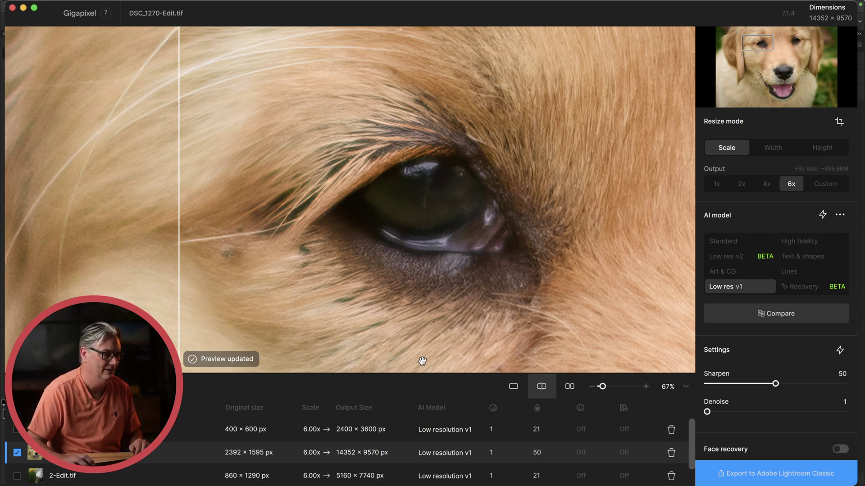
# Select only the eagle photo 2-Edit.tif and compare the original and upscaled detail of its head at 50%
pyautogui.click(196, 480)
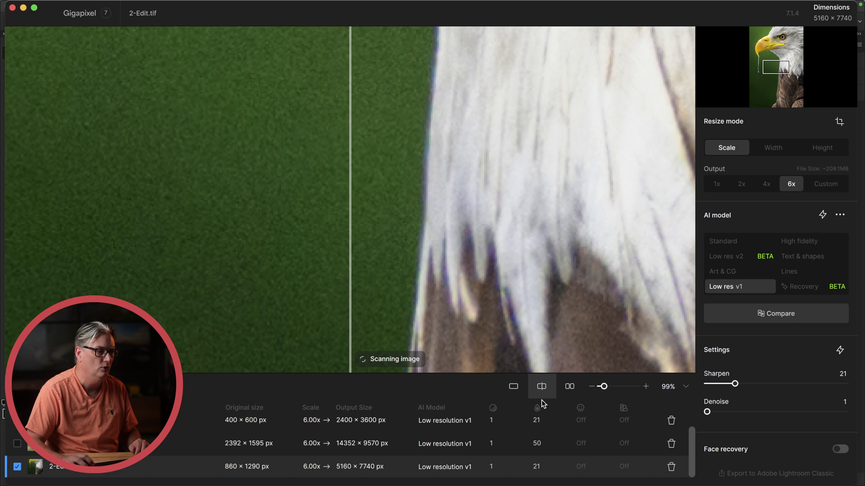
pyautogui.click(591, 386)
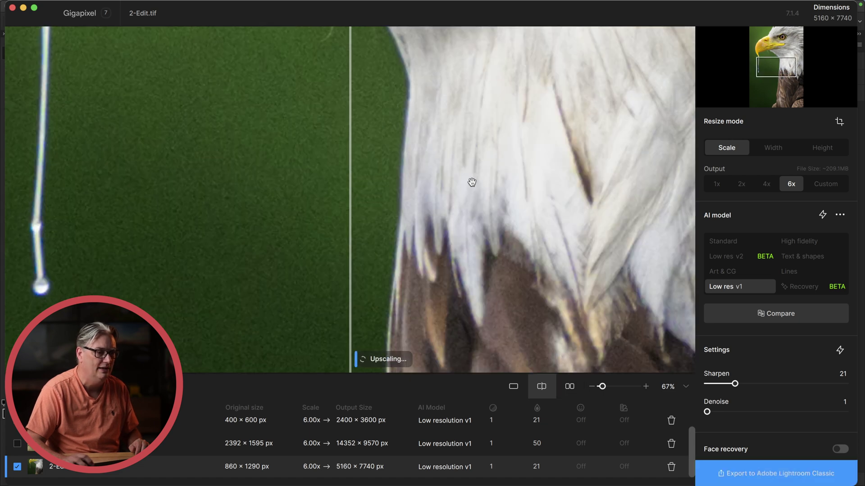
pyautogui.moveTo(493, 243); pyautogui.dragTo(641, 361)
pyautogui.moveTo(536, 189); pyautogui.dragTo(486, 222)
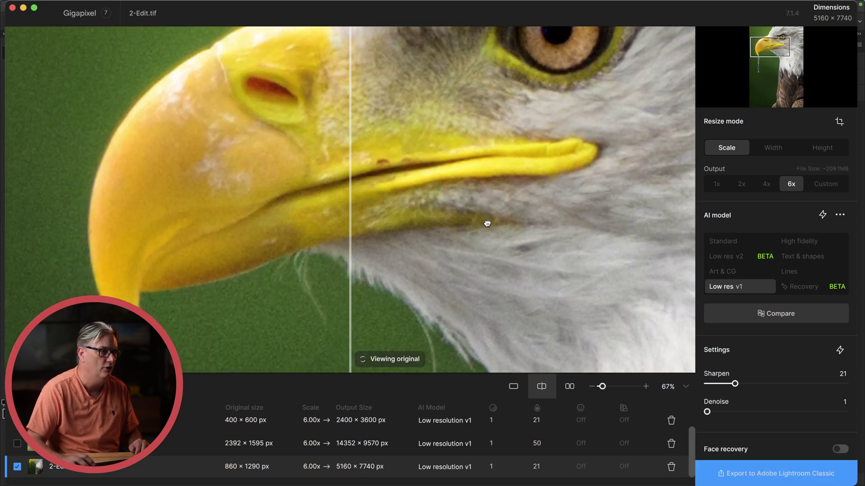
pyautogui.click(592, 386)
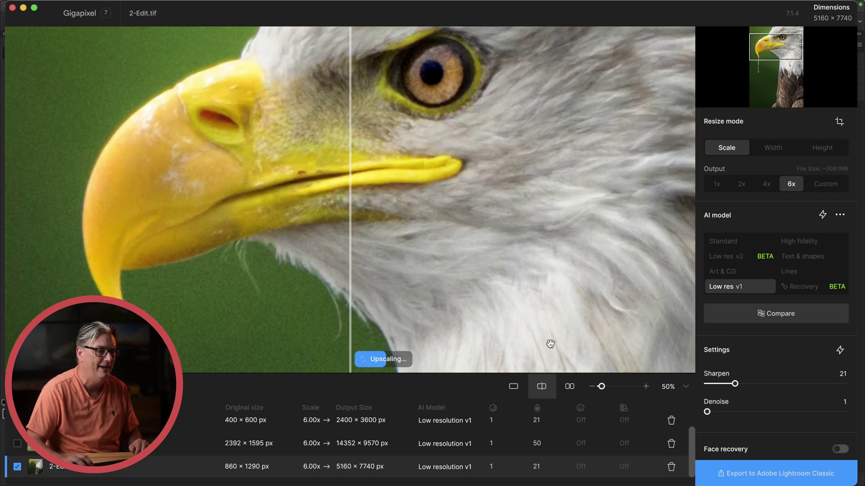
pyautogui.scroll(3, 441, 211)
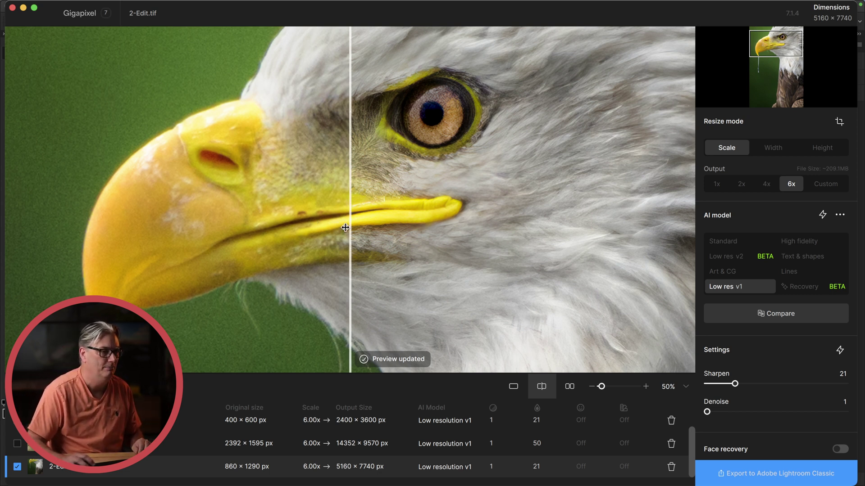
pyautogui.moveTo(347, 229); pyautogui.dragTo(593, 241)
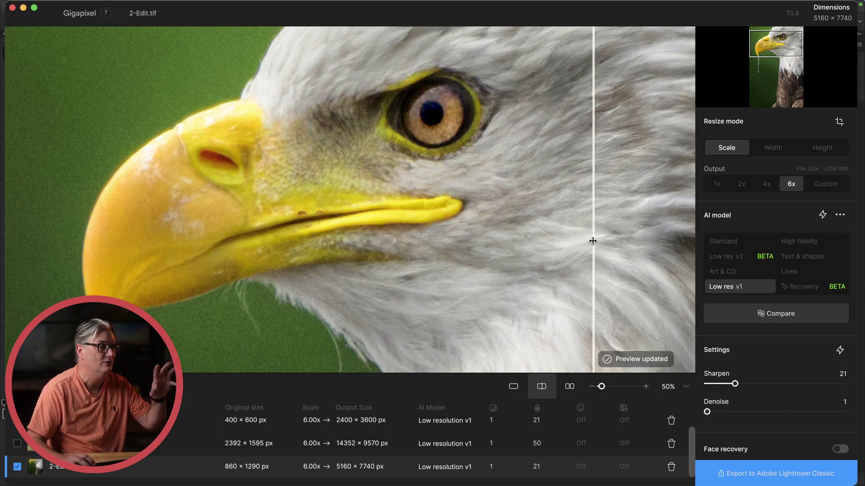
pyautogui.moveTo(593, 241); pyautogui.dragTo(131, 232)
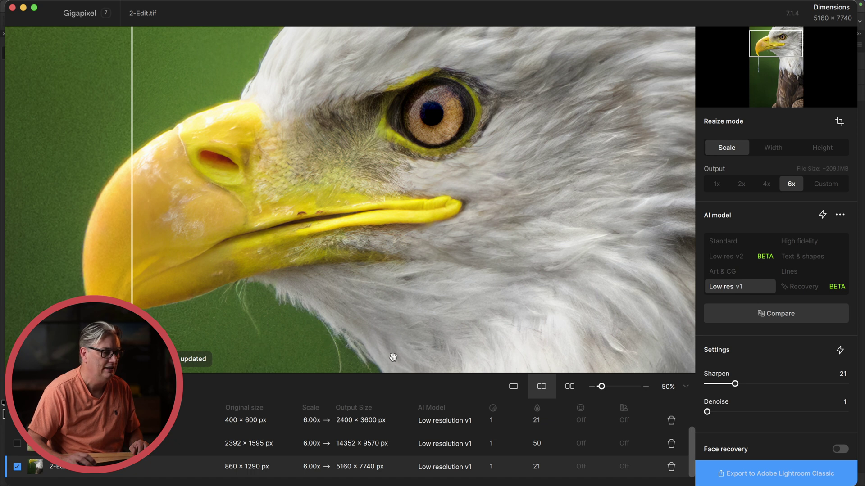
# Set the eagle photo's Denoise to 25 and extend the upscaled side of the split view across its green background
pyautogui.click(741, 412)
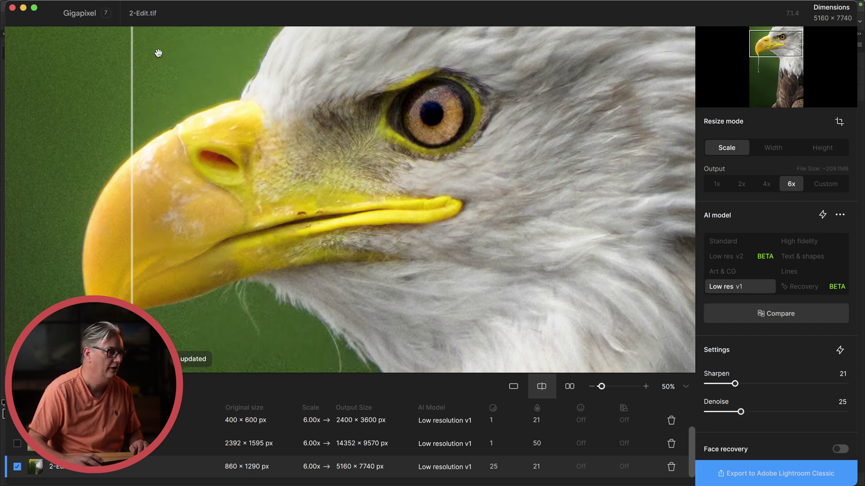
pyautogui.moveTo(132, 116); pyautogui.dragTo(42, 174)
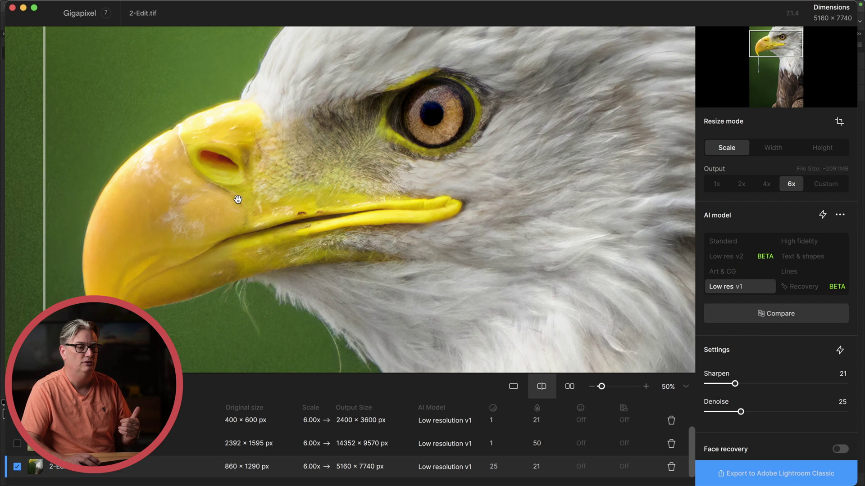
# Set the eagle photo's Denoise to 75 and move the split-view divider across the beak to compare the green background's noise
pyautogui.moveTo(822, 416); pyautogui.dragTo(811, 413)
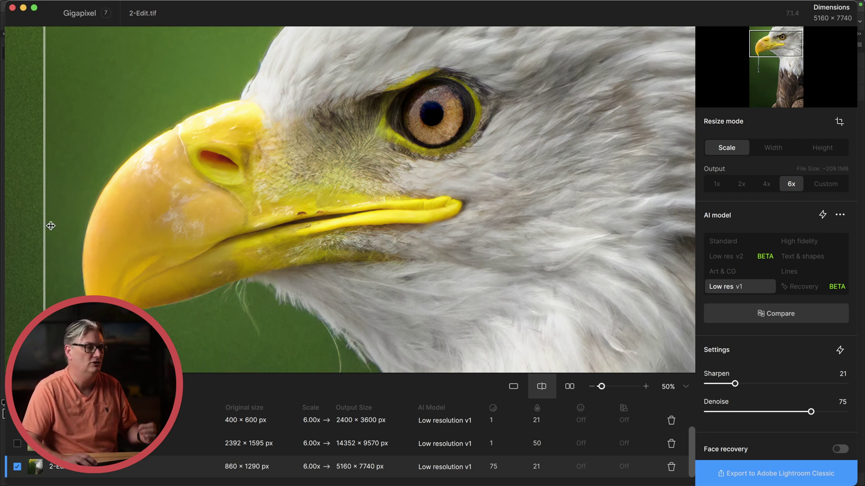
pyautogui.moveTo(43, 228); pyautogui.dragTo(171, 243)
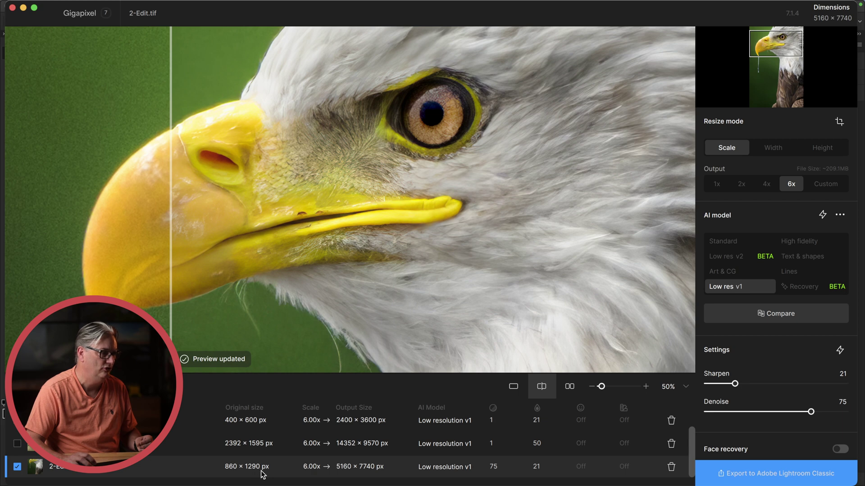
# Calculate the eagle photo's original and output pixel counts as 860*1290 and 5160*7740 with Spotlight search, and dismiss the search
pyautogui.press('super+space')
pyautogui.write('860')
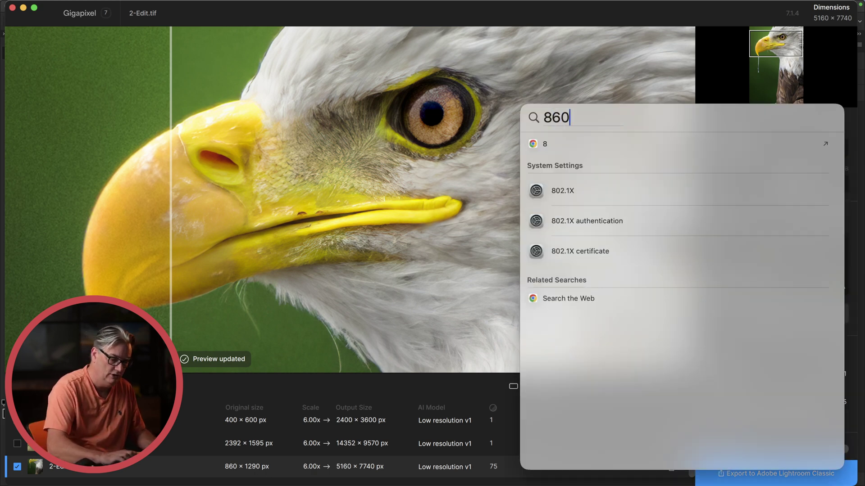
pyautogui.write('*1290')
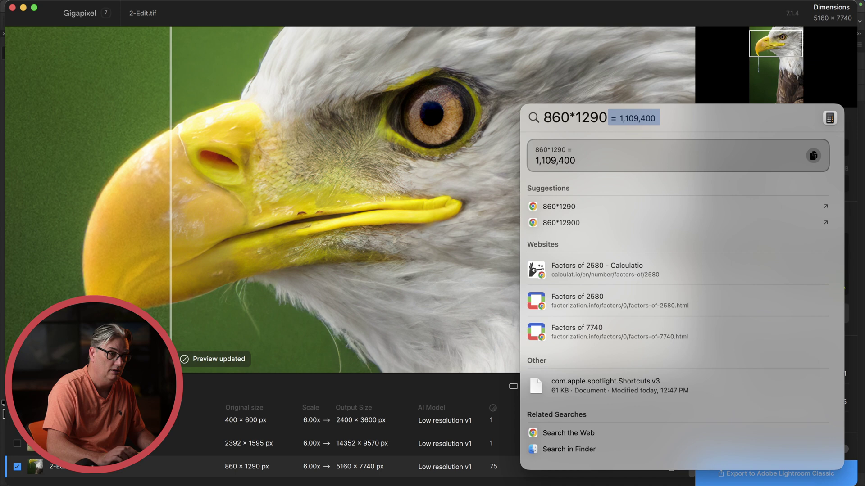
pyautogui.press('super+a')
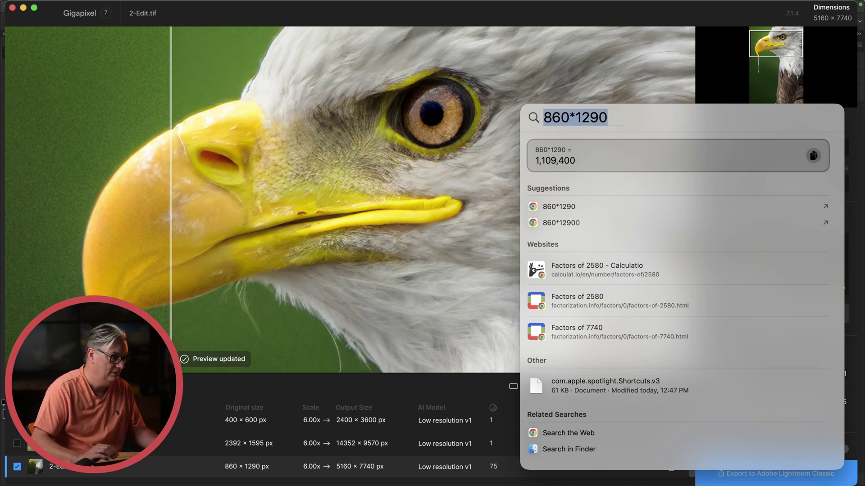
pyautogui.write('5160*')
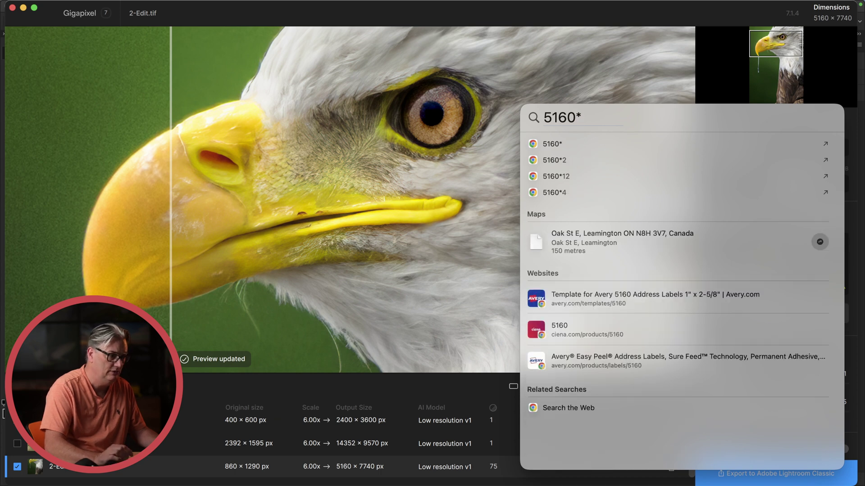
pyautogui.write('7740')
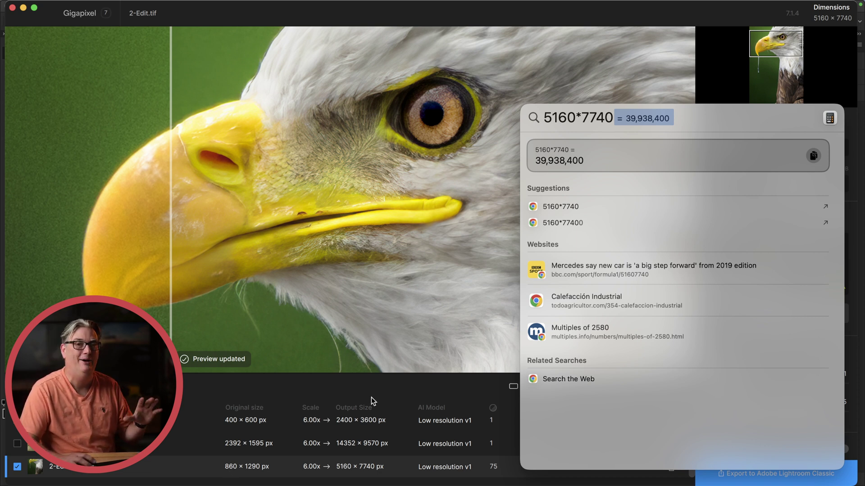
pyautogui.press('Escape')
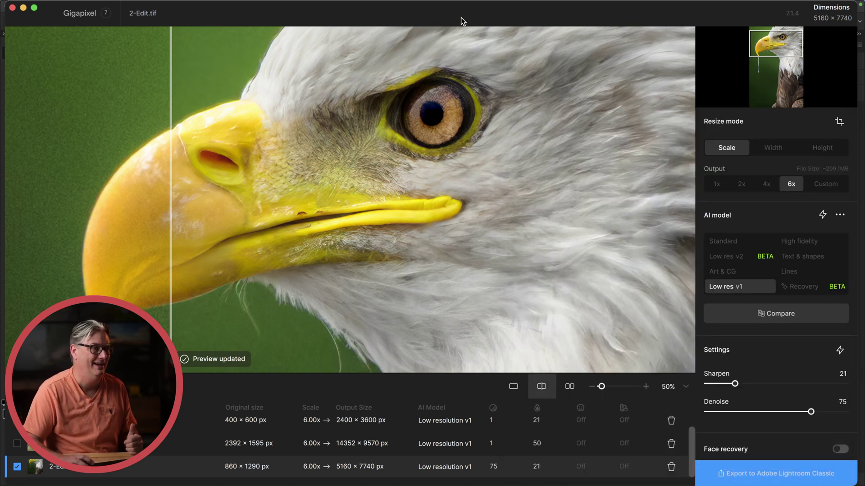
# Select all three photos and export them to Adobe Lightroom Classic
pyautogui.press('super+a')
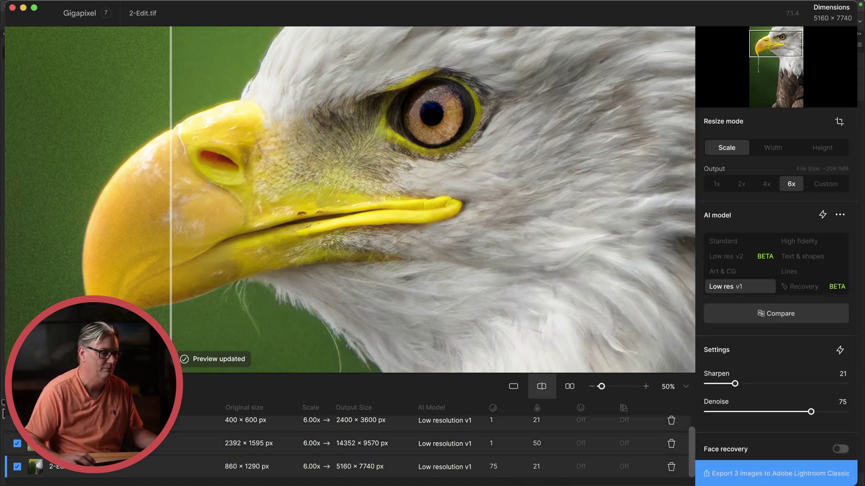
pyautogui.click(770, 474)
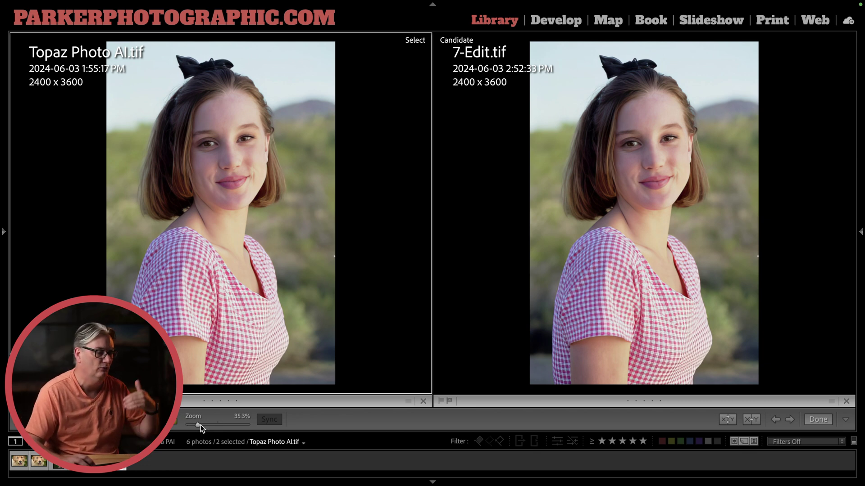
# In Lightroom Classic, compare the Photo AI and Gigapixel versions of the portrait and puppy, examining the puppy's fur at 142.8% and eye at 38.7%
pyautogui.moveTo(199, 425); pyautogui.dragTo(221, 427)
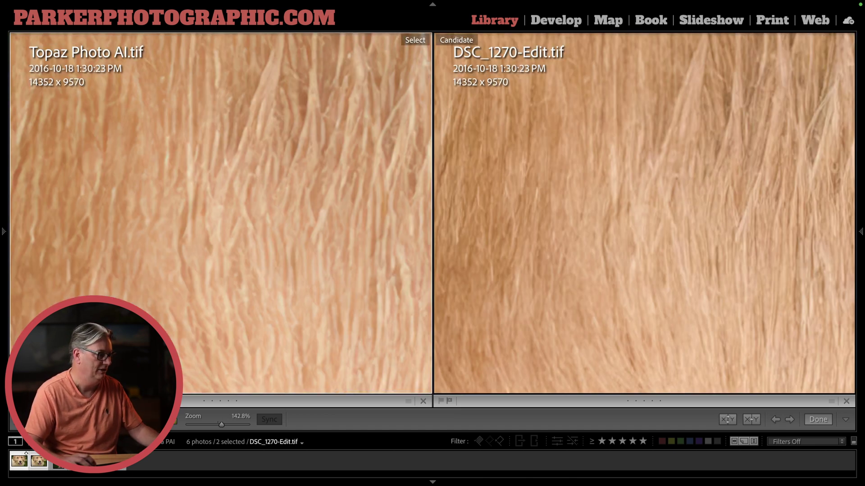
pyautogui.moveTo(224, 127); pyautogui.dragTo(337, 326)
pyautogui.moveTo(223, 423); pyautogui.dragTo(198, 424)
pyautogui.moveTo(213, 329); pyautogui.dragTo(301, 212)
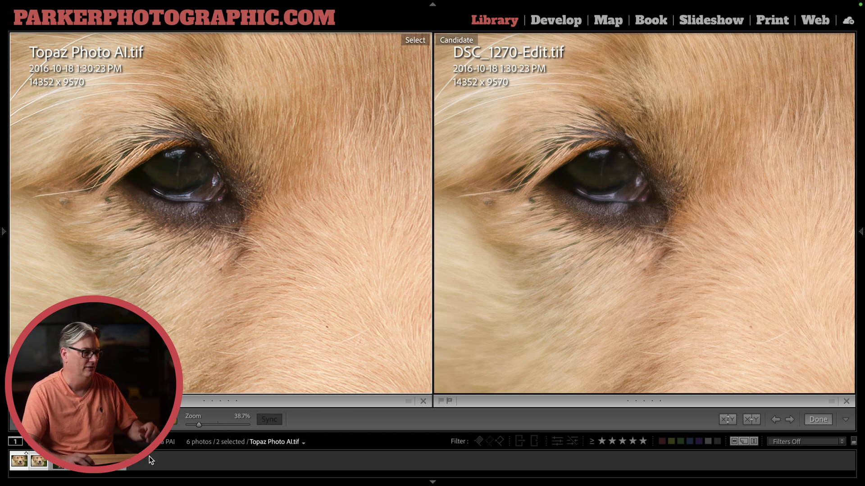
# Bring the puppy's Topaz Photo AI.tif and DSC_1270-Edit.tif back side by side and compare the eye area at 31.5% zoom
pyautogui.click(112, 460)
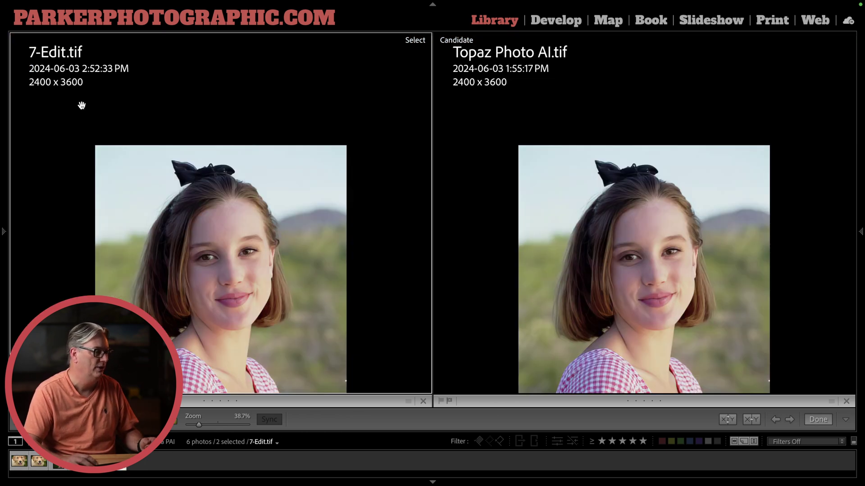
pyautogui.click(22, 463)
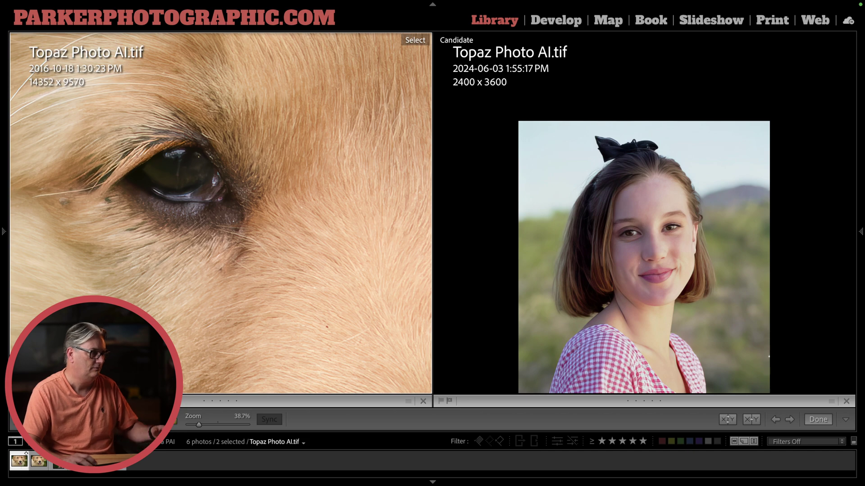
pyautogui.click(43, 460)
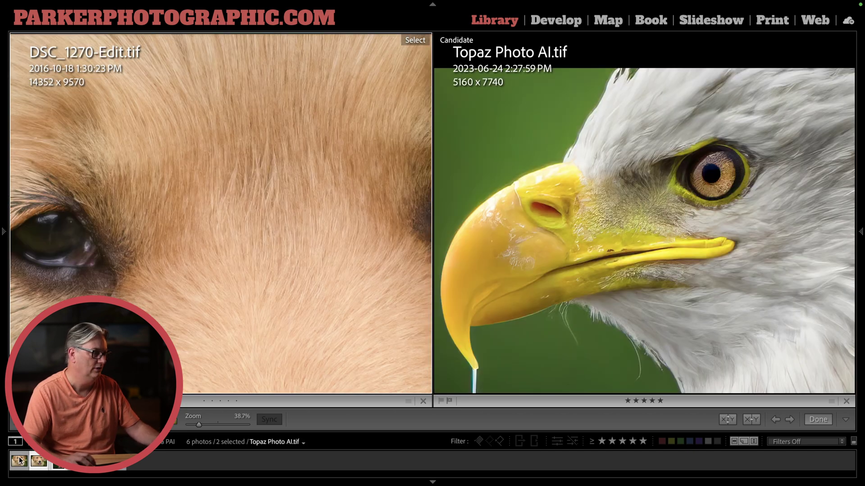
pyautogui.click(40, 458)
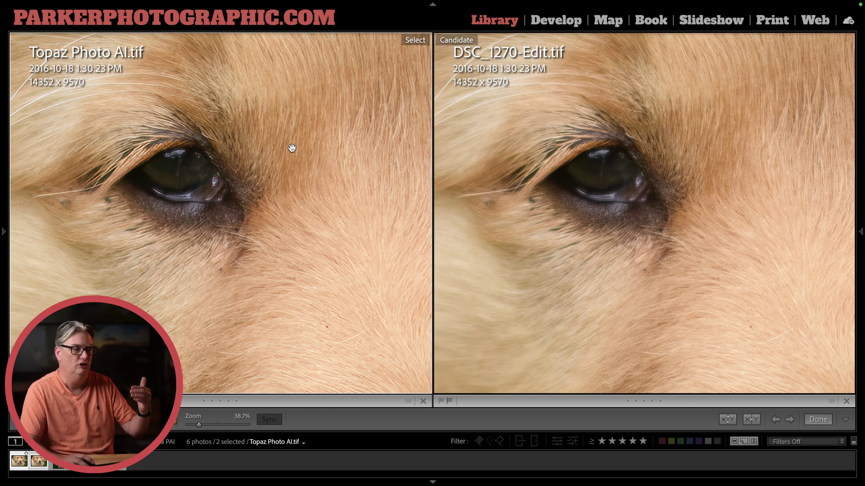
pyautogui.moveTo(201, 422)
pyautogui.mouseDown()
pyautogui.moveTo(224, 424)
pyautogui.moveTo(196, 425)
pyautogui.mouseUp()
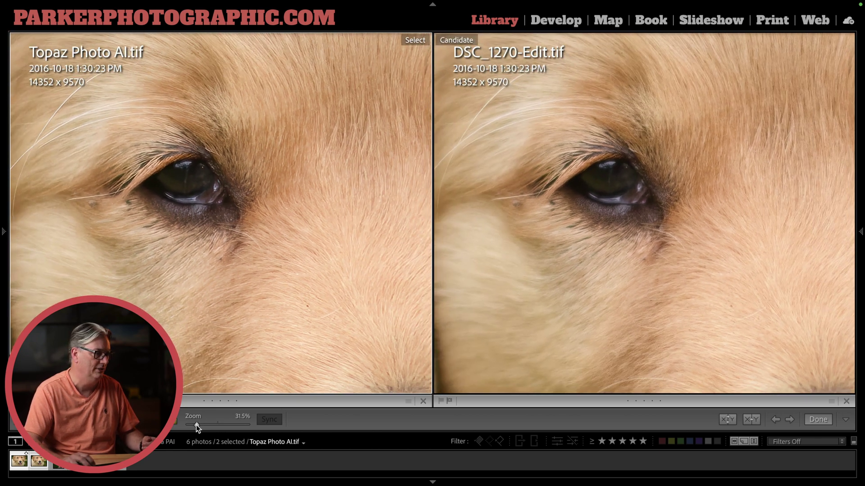